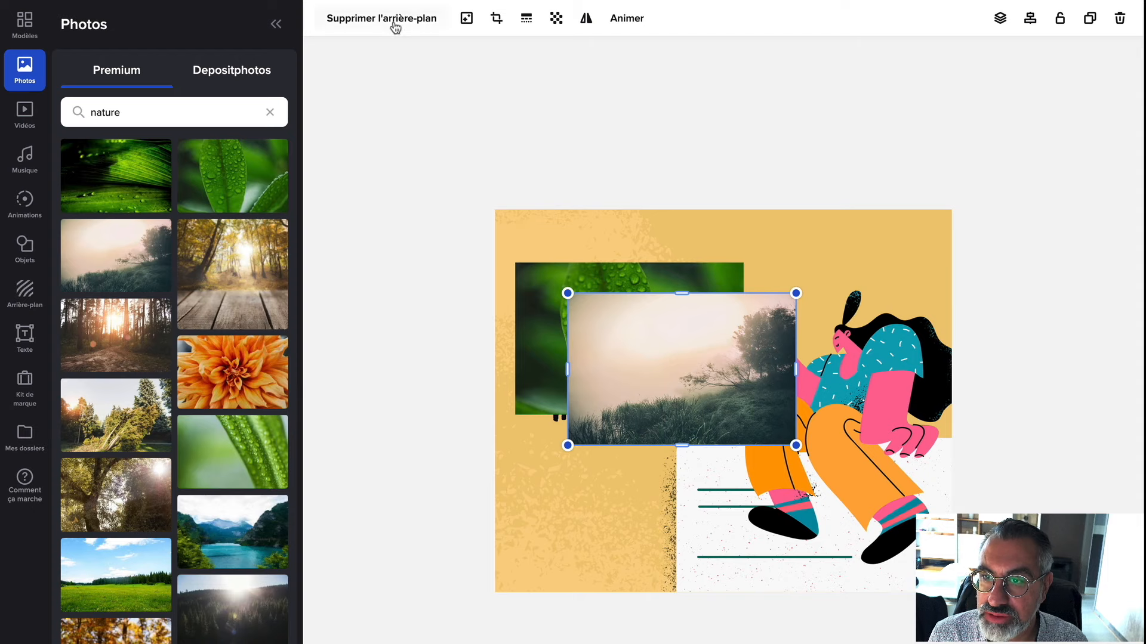
- Remove the background from the misty landscape photo and move it to the lower-left corner of the design
click(392, 22)
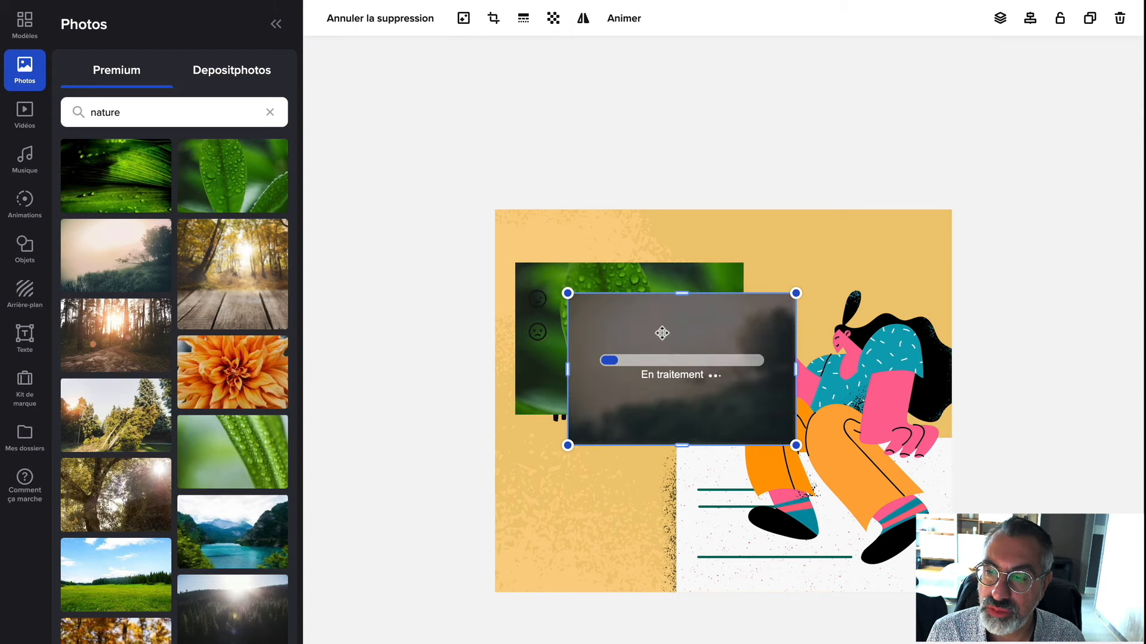
drag(721, 416, 688, 553)
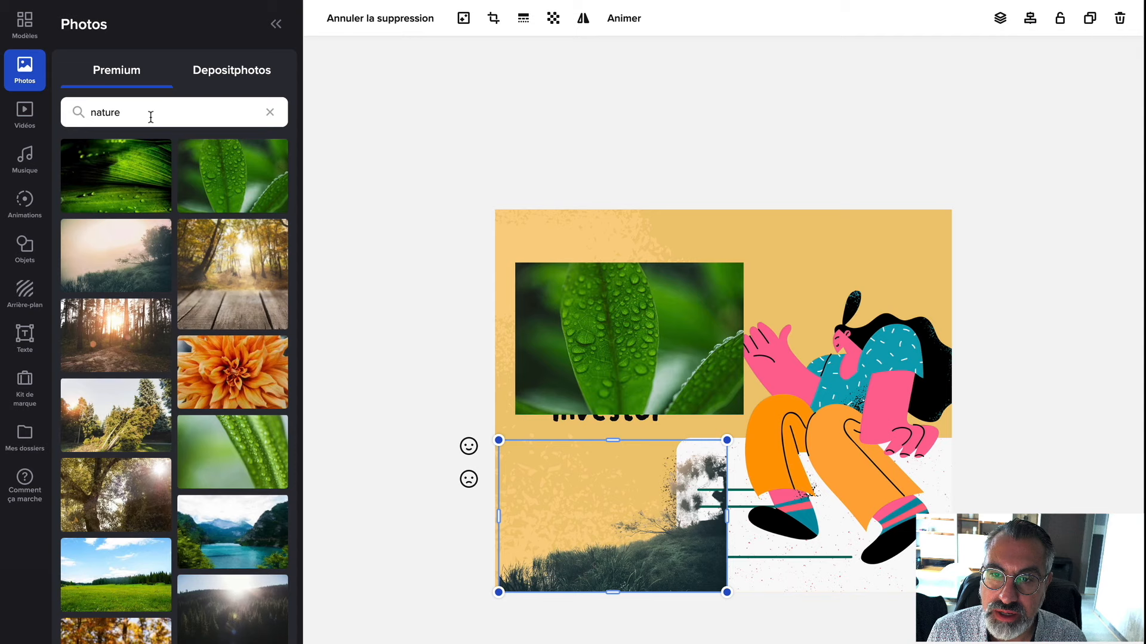
- Clear the nature search, add the full-length photo of the standing man in a black suit, and remove its background
click(271, 114)
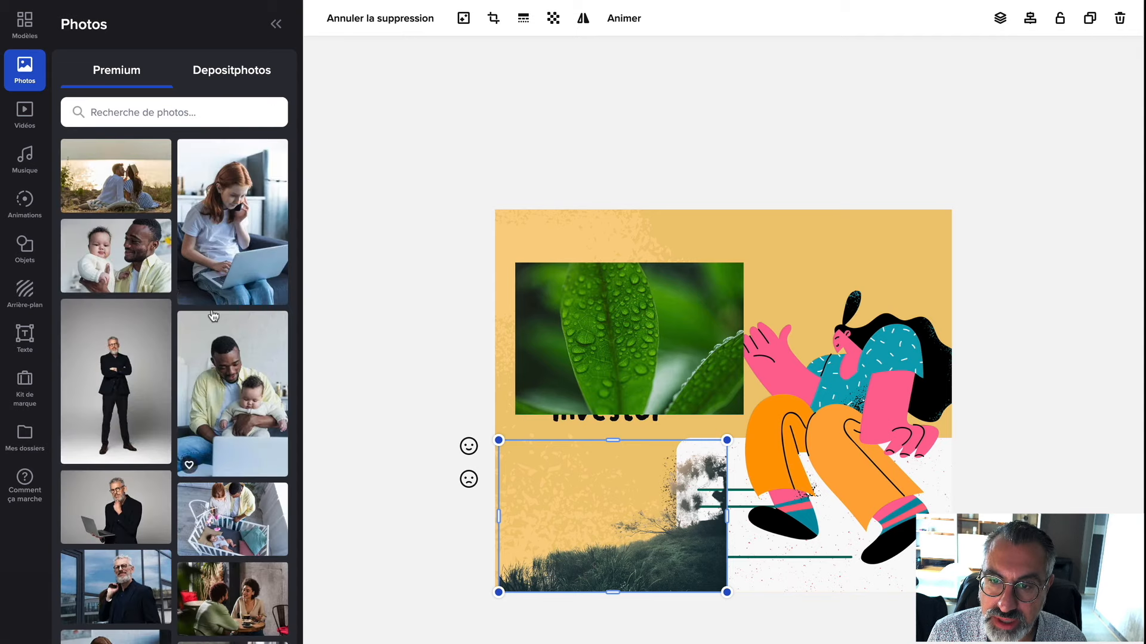
click(129, 397)
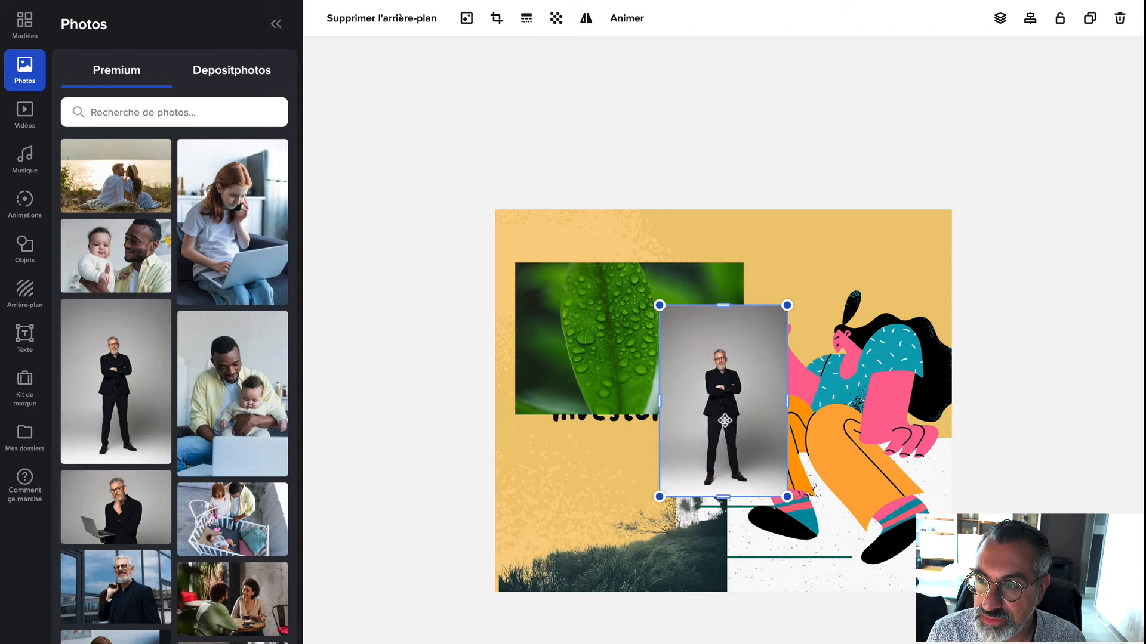
drag(720, 411, 628, 365)
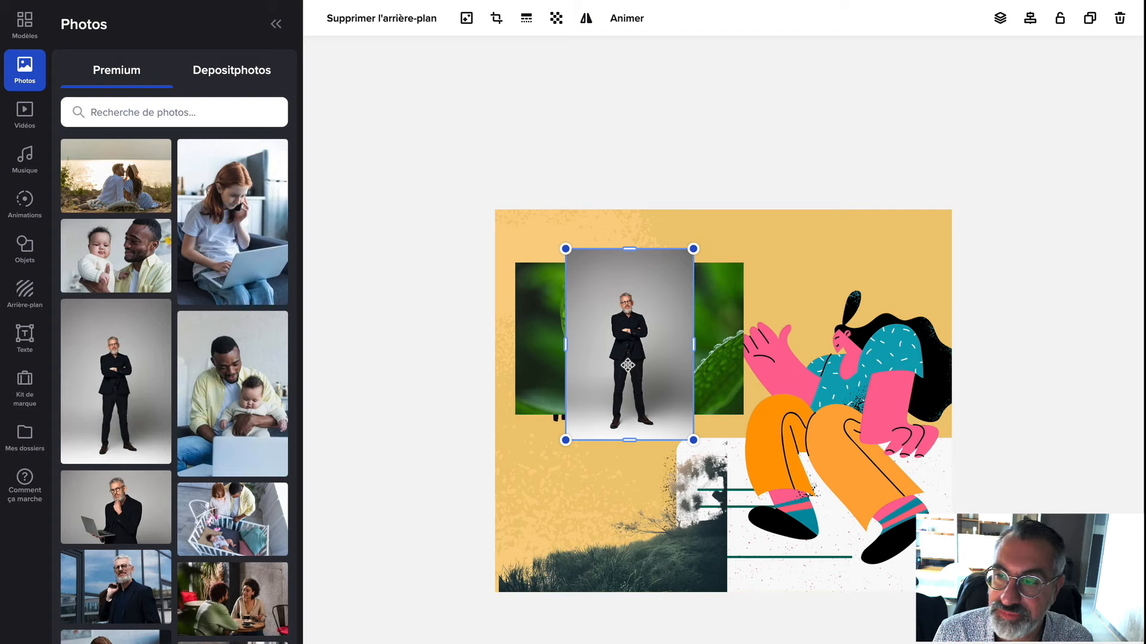
click(373, 36)
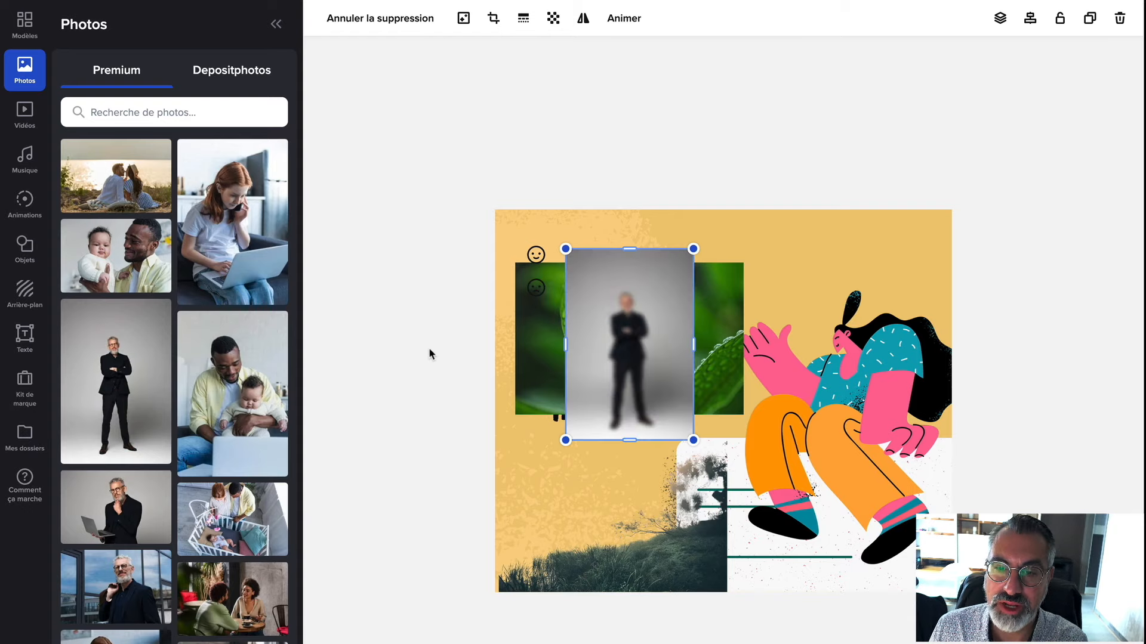
- Move the cut-out man over the illustrated woman and enlarge him to roughly the full height of the design
drag(638, 364, 824, 323)
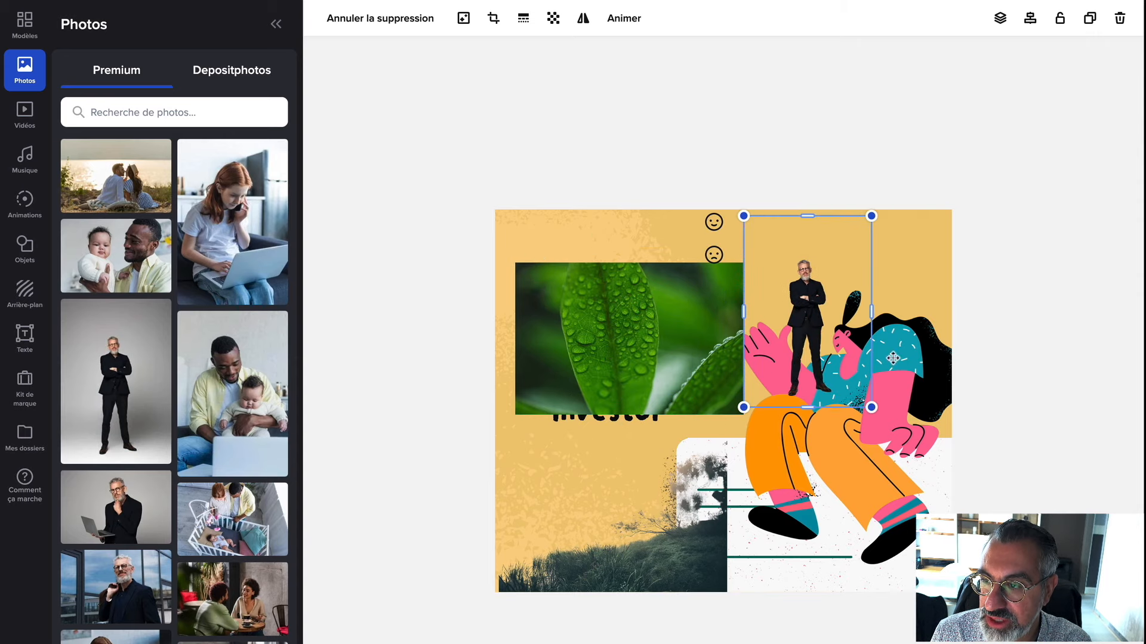
drag(873, 408, 1013, 619)
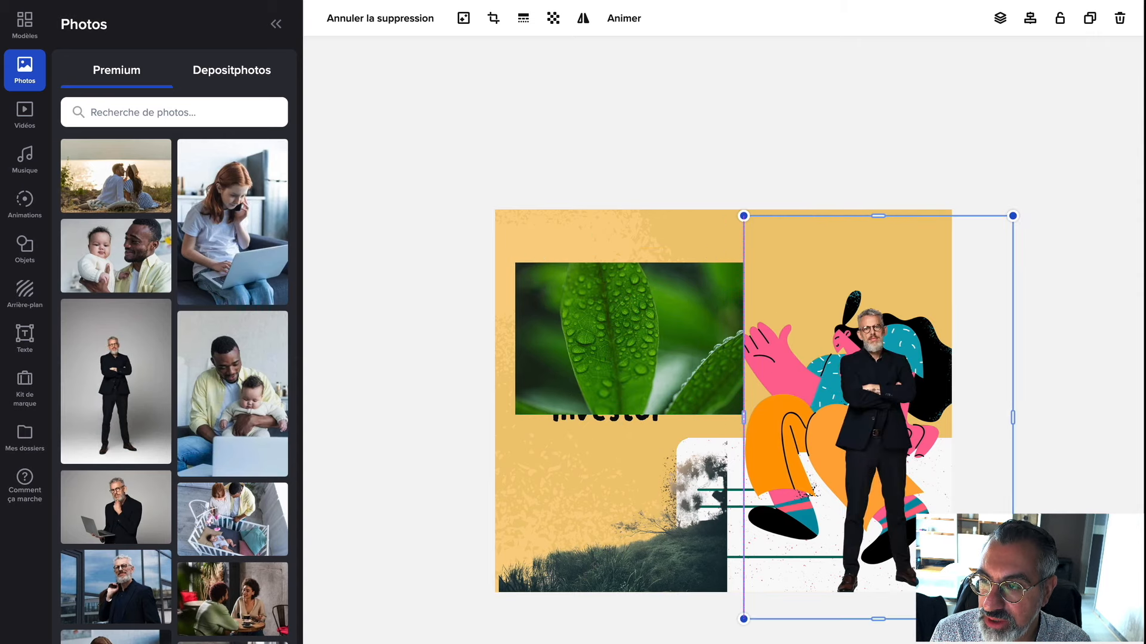
drag(806, 451, 745, 448)
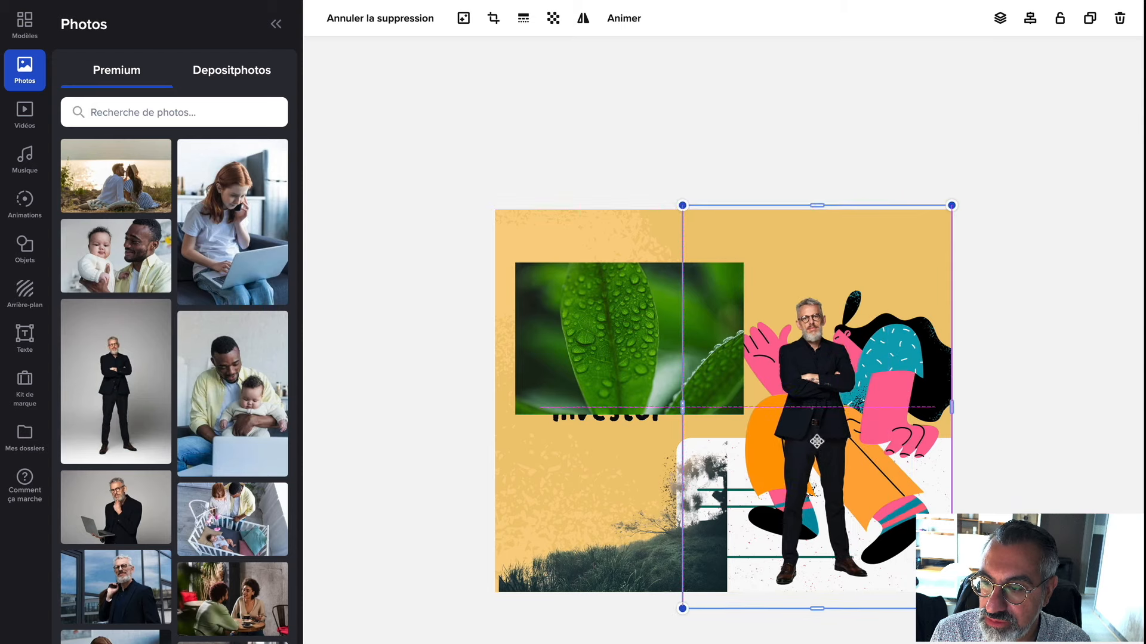
- Delete the landscape photo and the green leaf photo from the design
click(629, 552)
key(Delete)
click(634, 406)
key(Delete)
- Move the cut-out man over the text and delete the illustration of the seated woman
click(684, 363)
drag(684, 363, 508, 365)
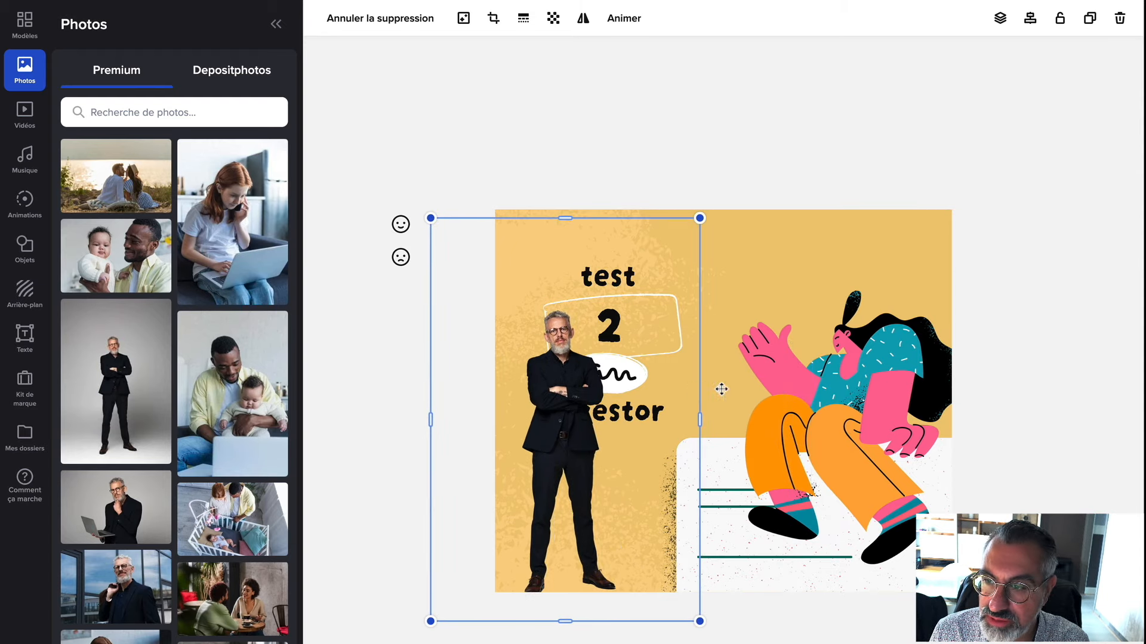
click(788, 322)
key(Delete)
- Move the cut-out man to the right half of the design and shrink him so he stands at the lower edge
drag(568, 391, 854, 384)
drag(990, 200, 922, 302)
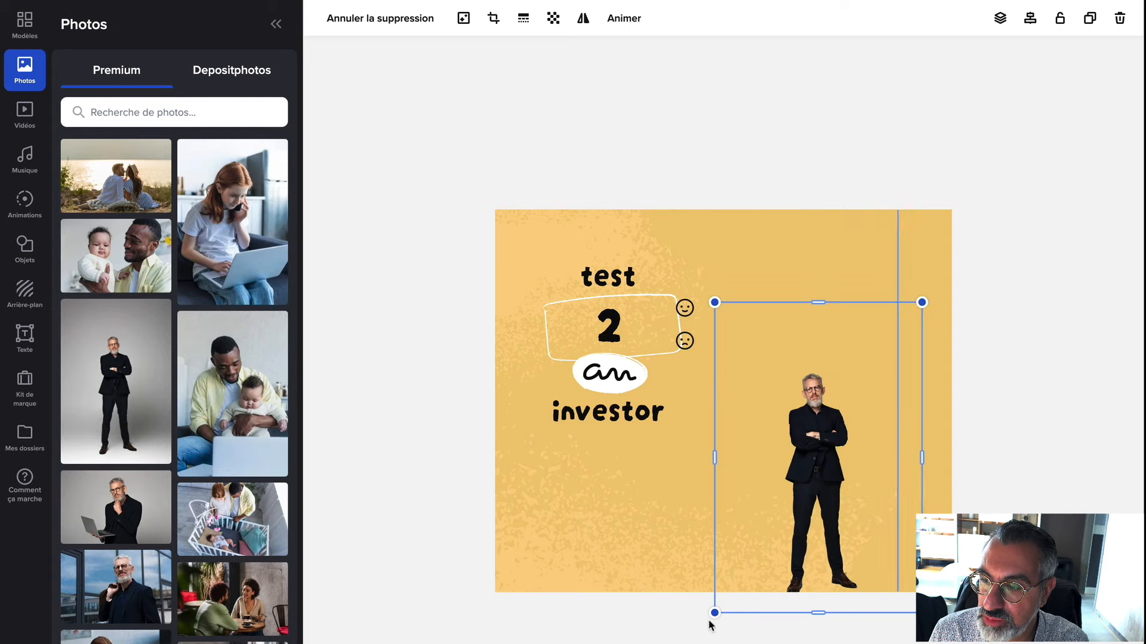
drag(712, 613, 735, 584)
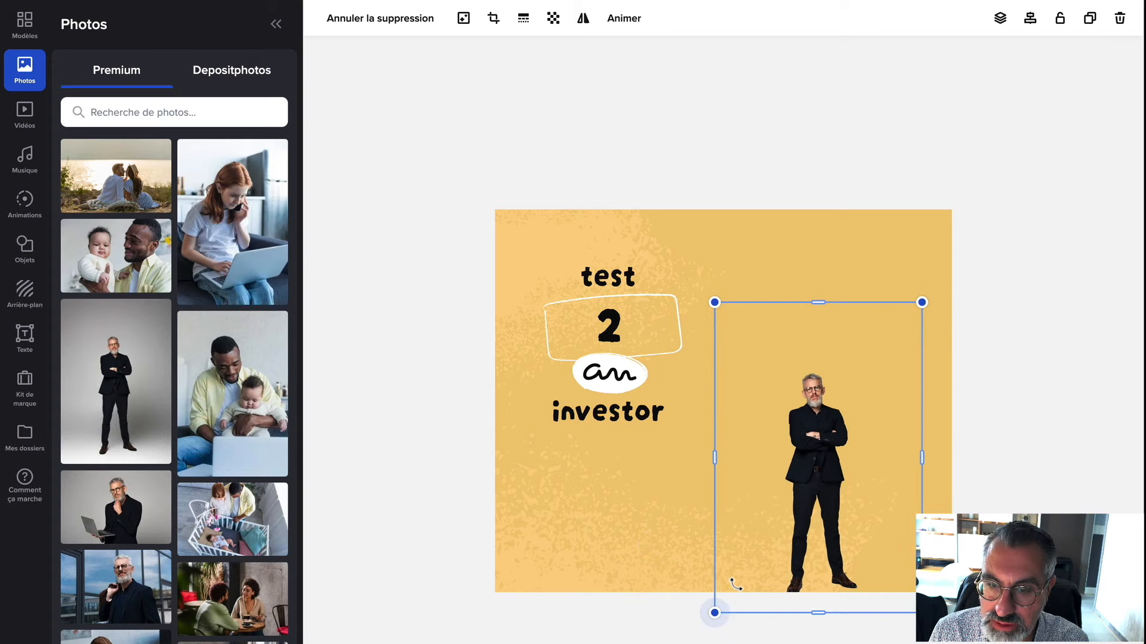
- Add the stock video of the woman in a pink jacket taking a selfie, keeping its full 27-second selection
click(24, 111)
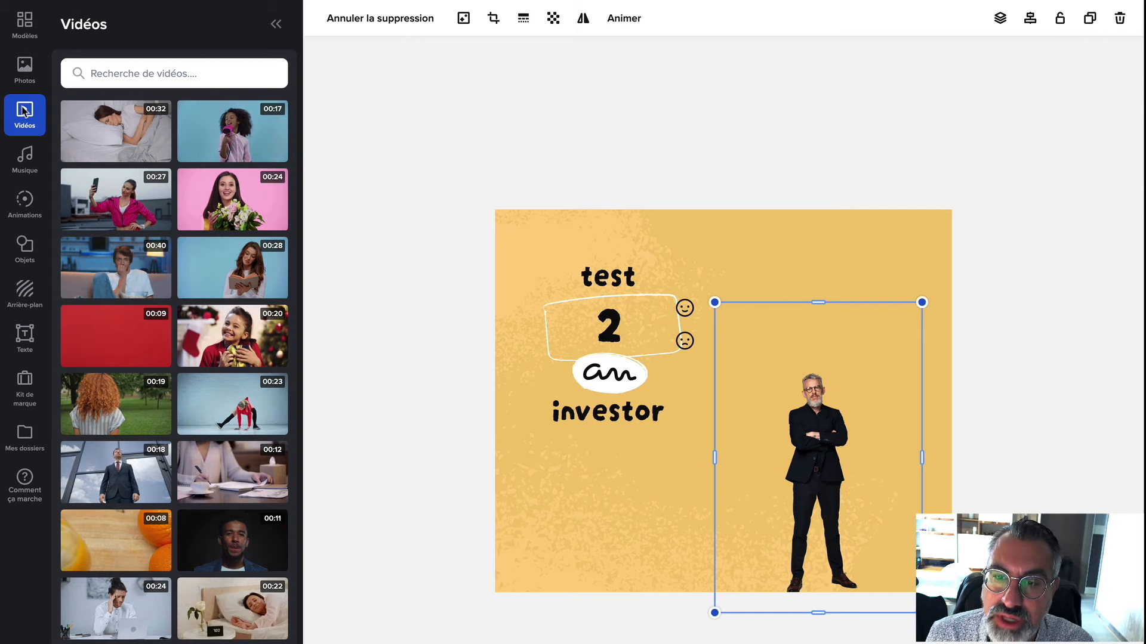
drag(86, 221, 689, 360)
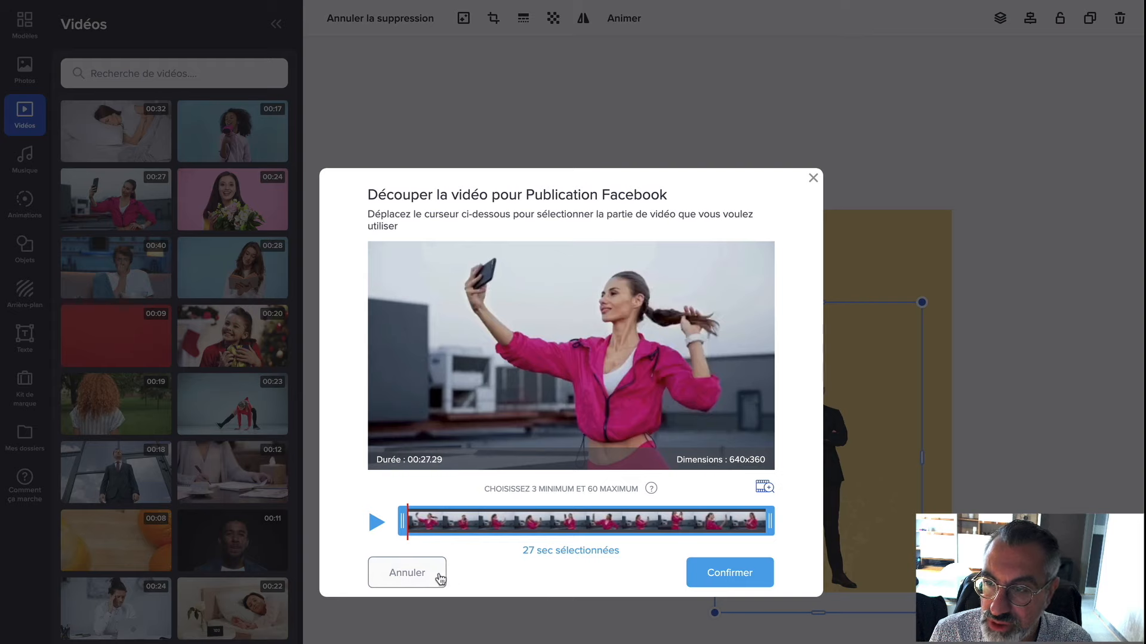
click(731, 574)
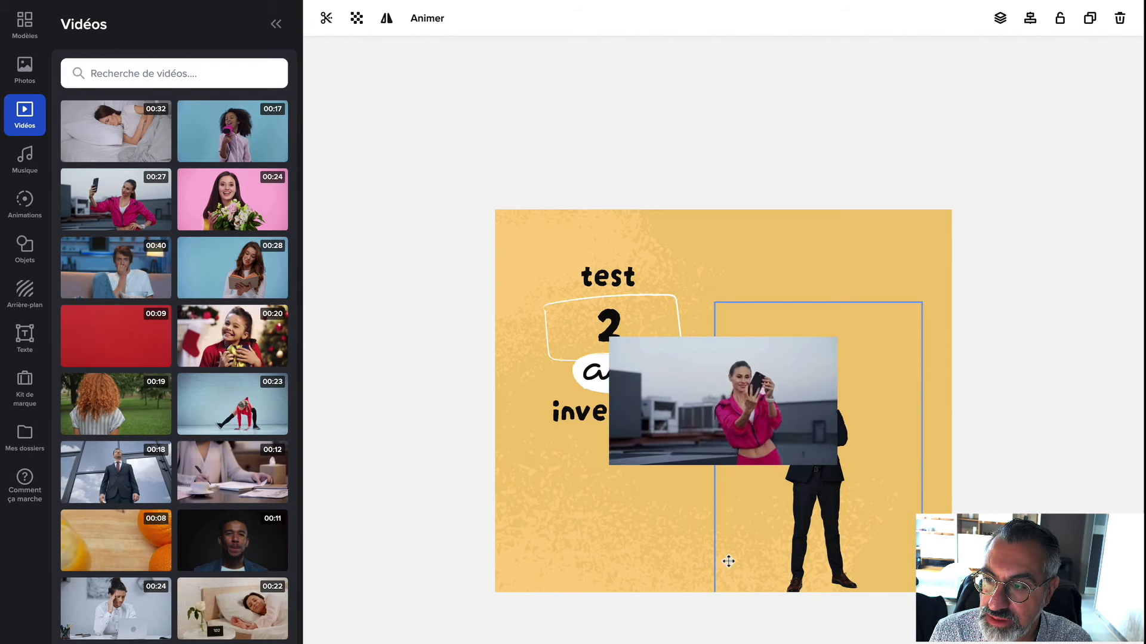
- Enlarge the selfie video to span the full width of the design, then preview its playback
click(616, 339)
drag(610, 338, 718, 385)
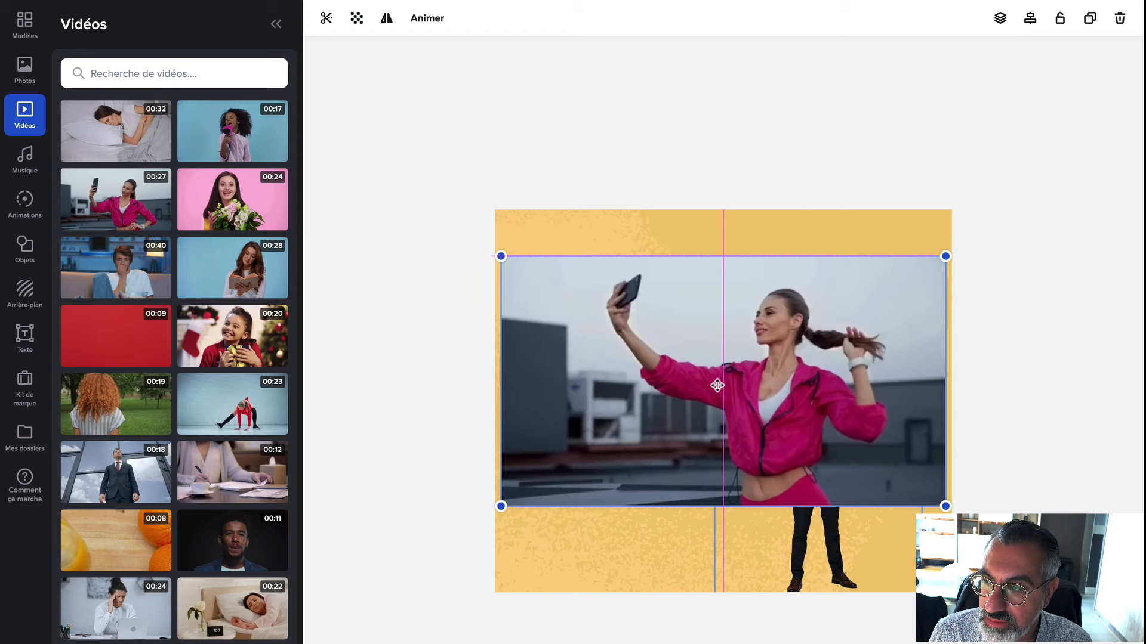
drag(947, 255, 965, 245)
drag(884, 317, 876, 320)
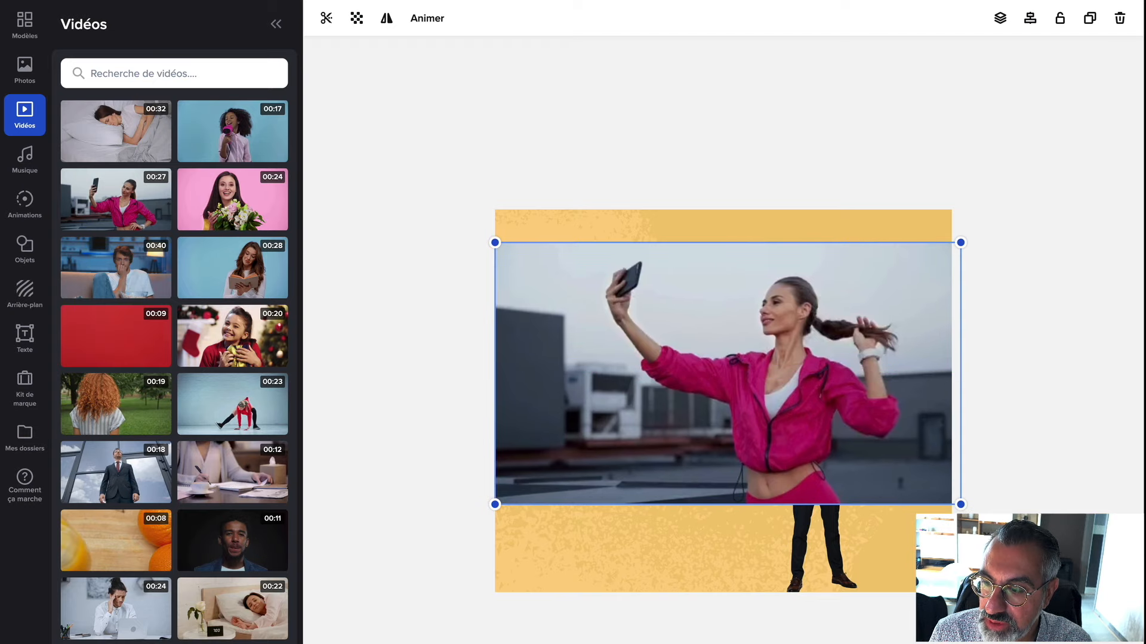
key(space)
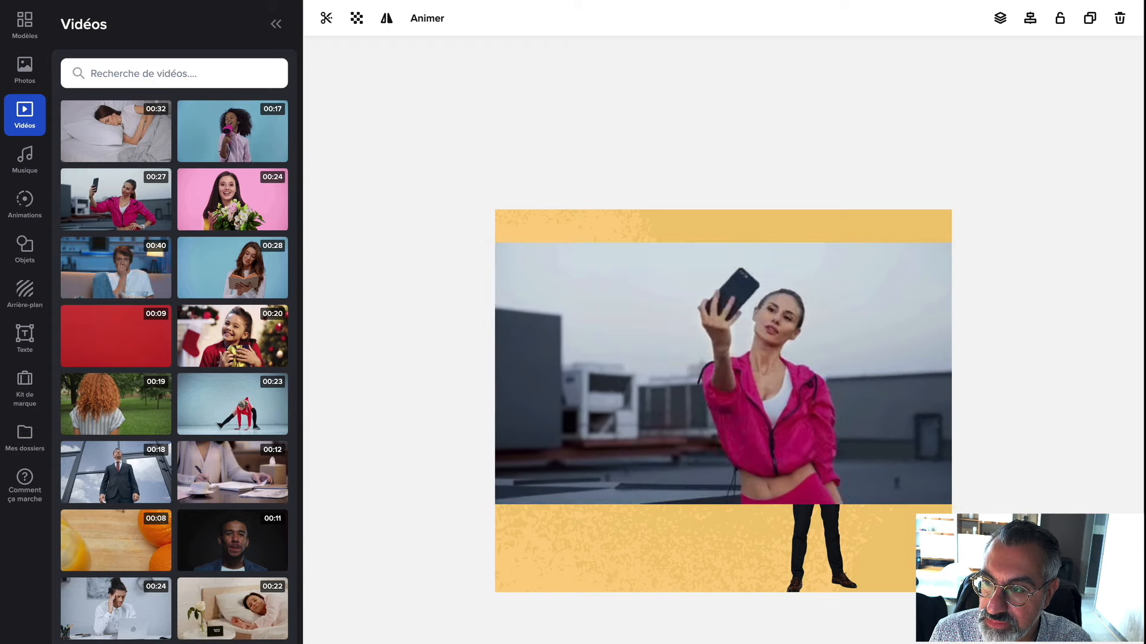
key(space)
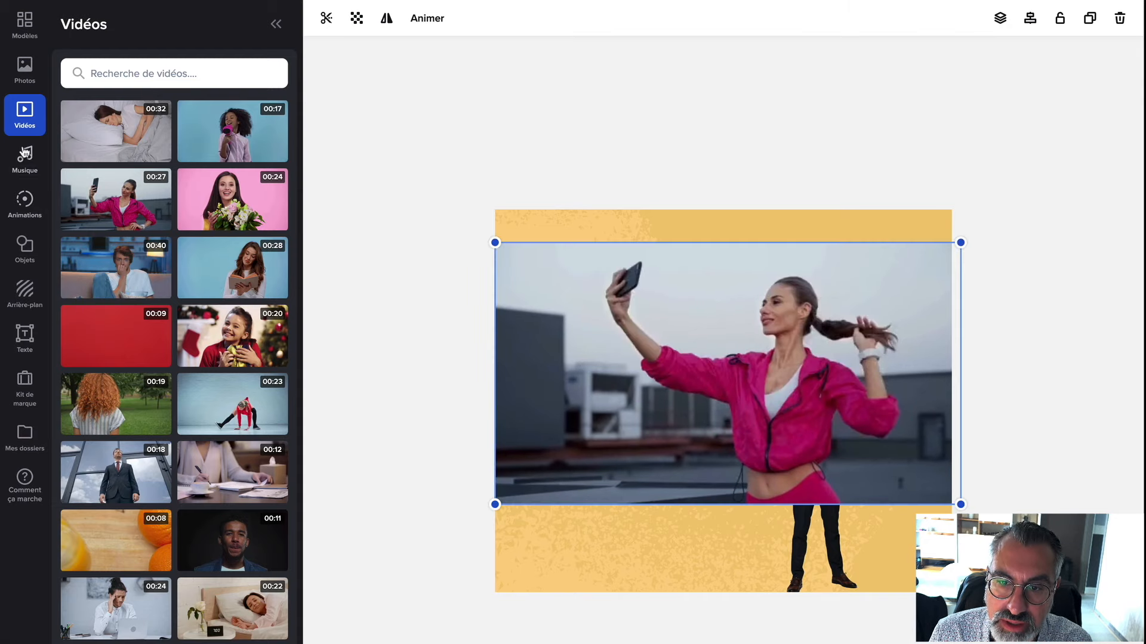
- Place the "rise & shine" text style over the lower part of the design and delete the cut-out man
click(24, 334)
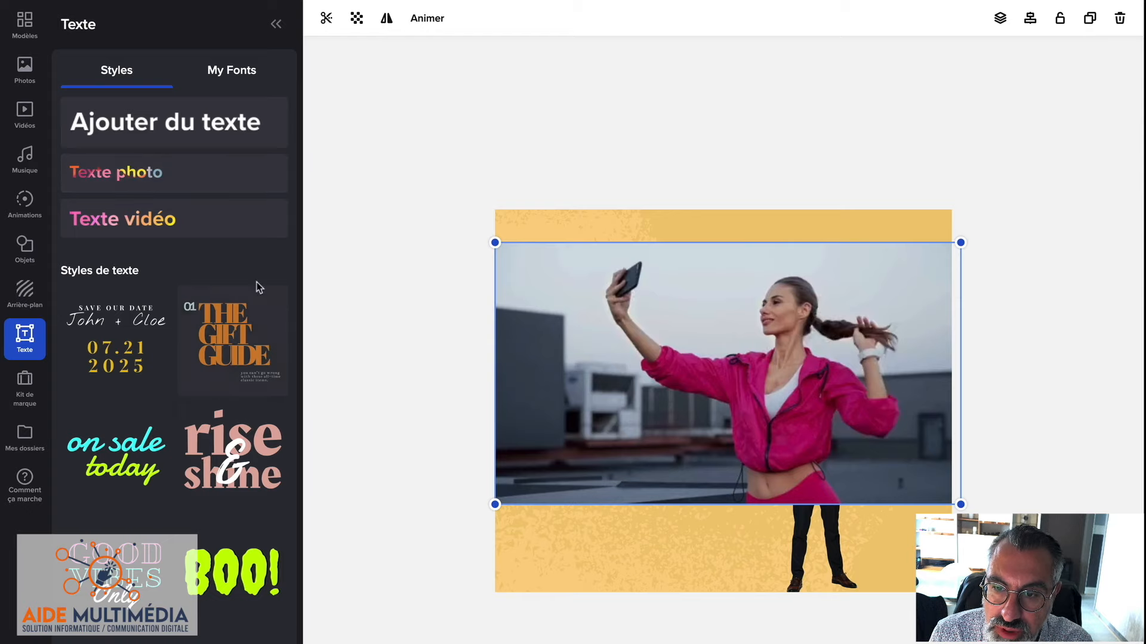
drag(241, 428, 666, 507)
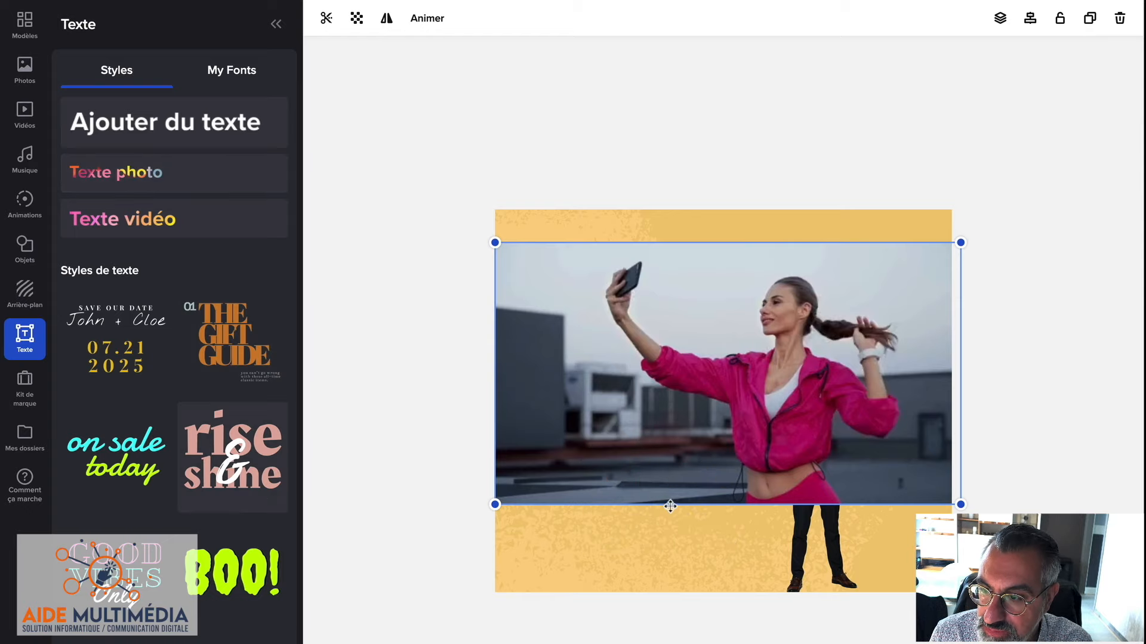
drag(728, 483, 759, 464)
click(844, 528)
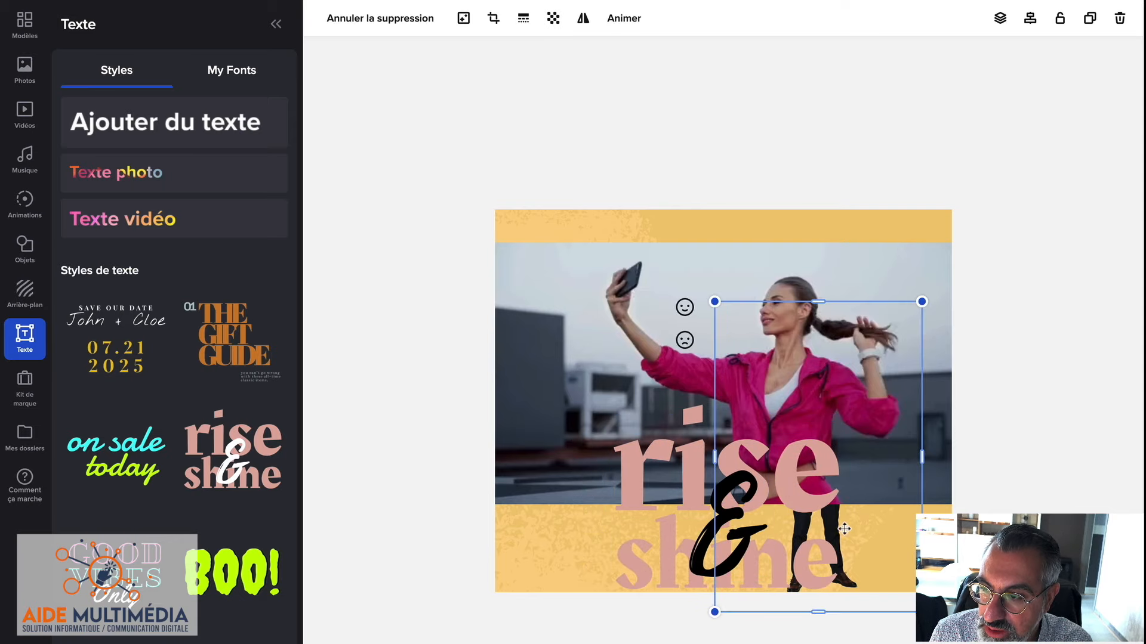
key(Delete)
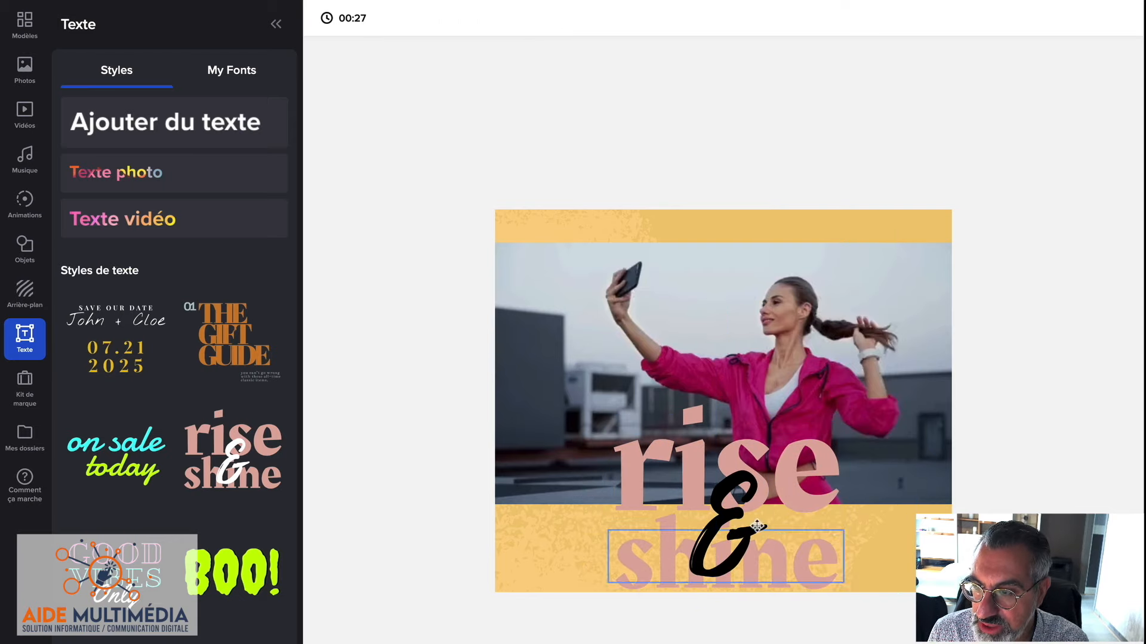
- Shrink the word "rise" to size 225 and move it to the design's lower-left corner
drag(742, 517, 746, 517)
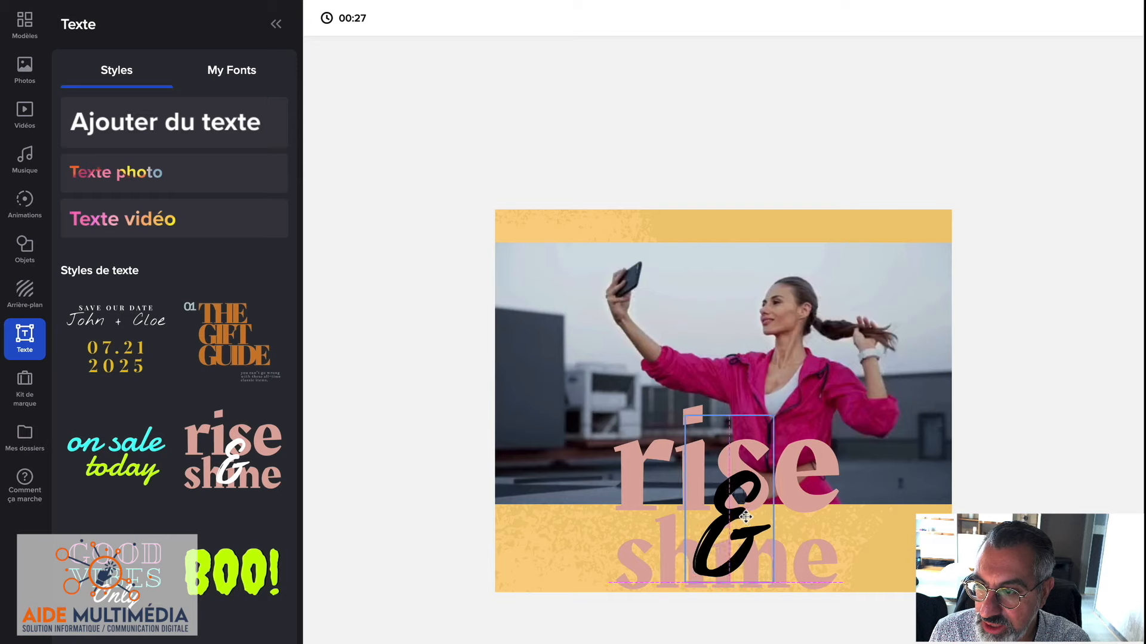
click(816, 494)
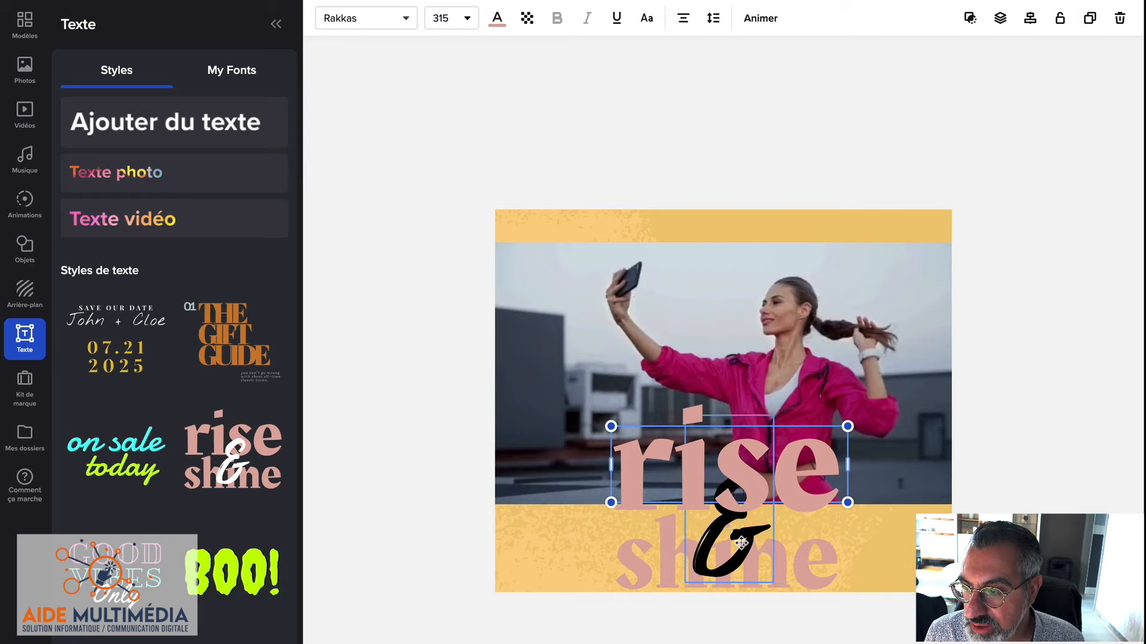
drag(848, 425, 778, 442)
drag(657, 505, 614, 527)
drag(707, 474, 645, 496)
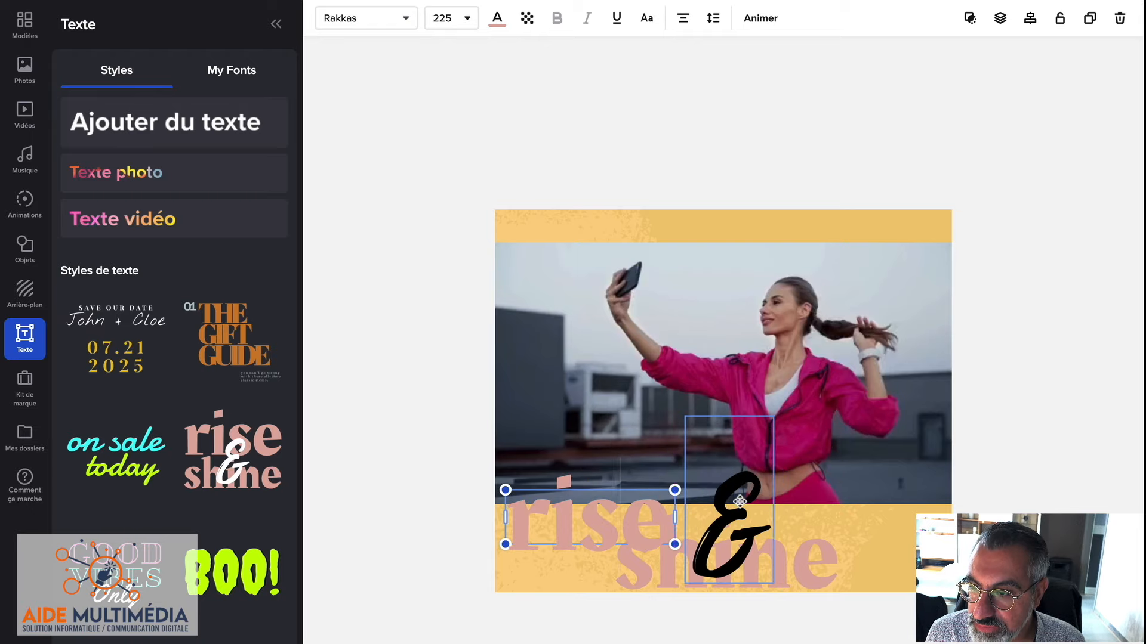
- Shrink the "&" to size 143, line it up between "rise" and "shine" with "shine" moved right, and preview playback
click(753, 481)
drag(774, 415, 723, 519)
drag(710, 558, 701, 521)
drag(793, 565, 885, 565)
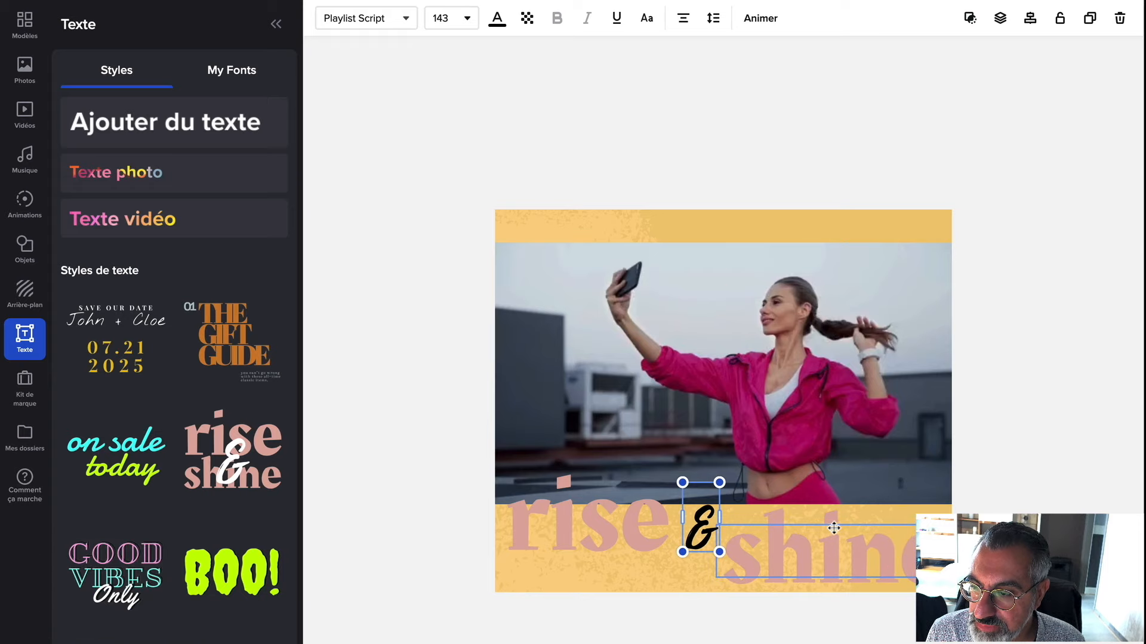
key(space)
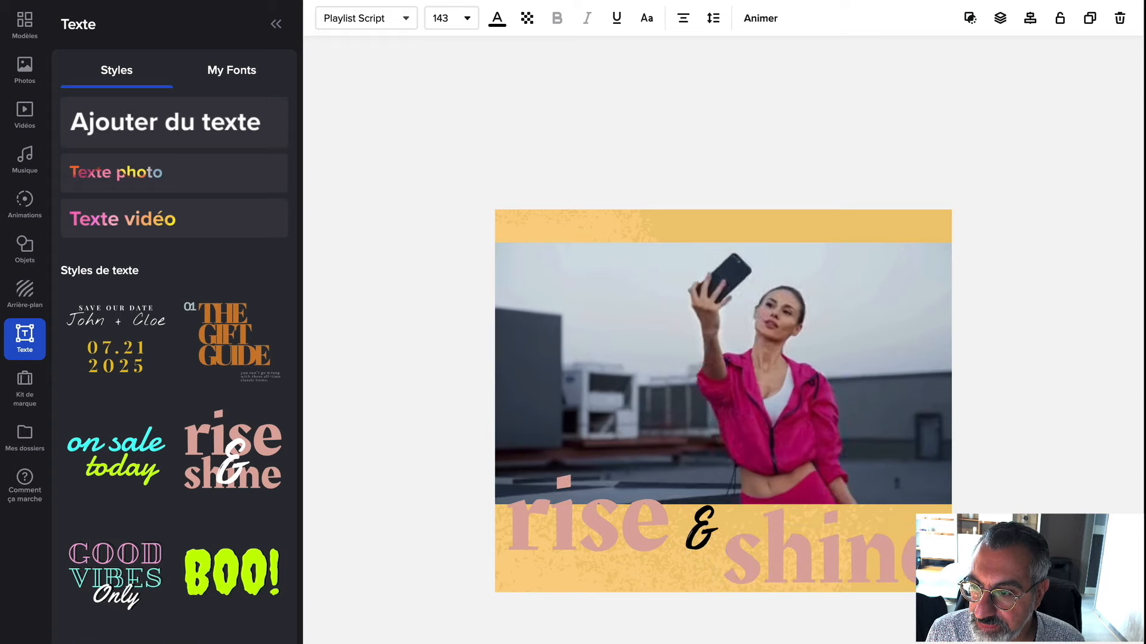
key(space)
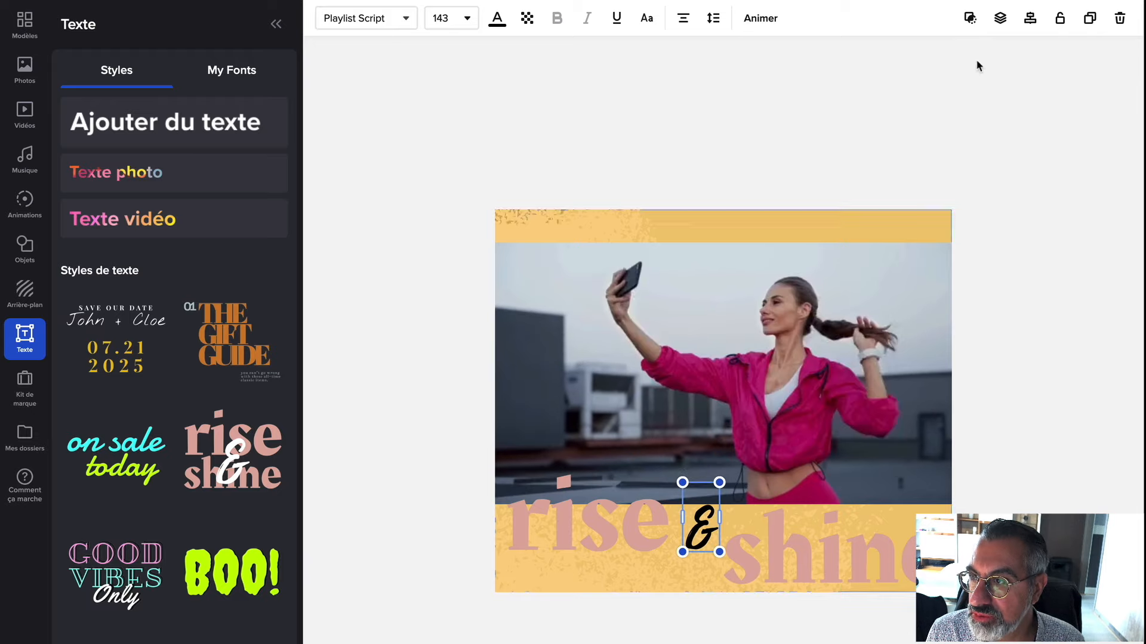
- Review the file formats offered in the download settings, then leave them without downloading
click(745, 303)
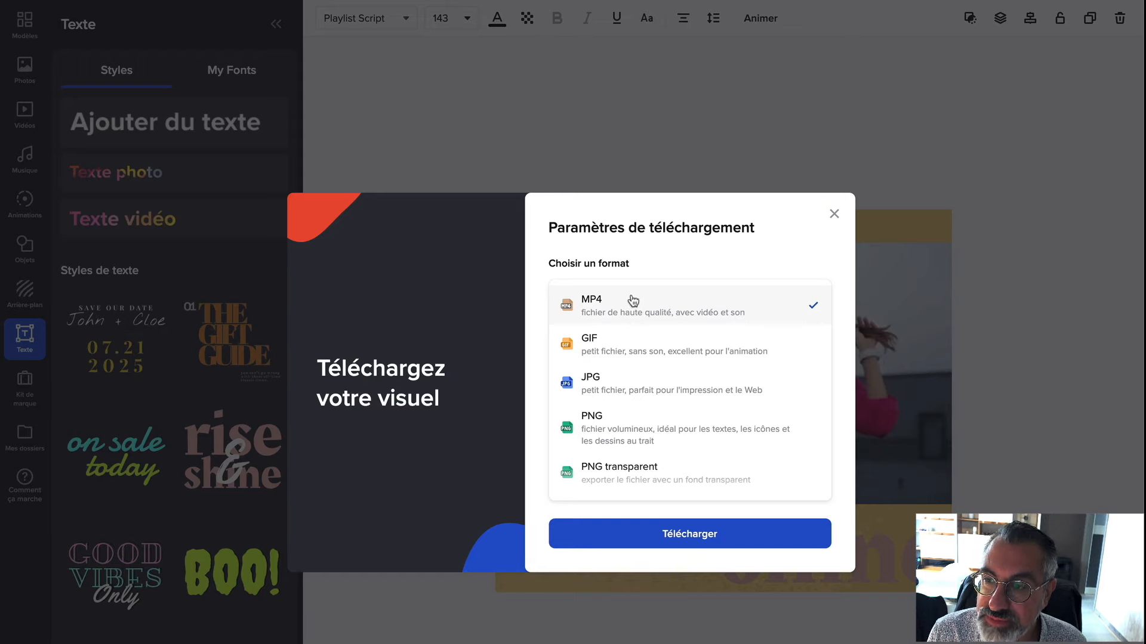
click(834, 216)
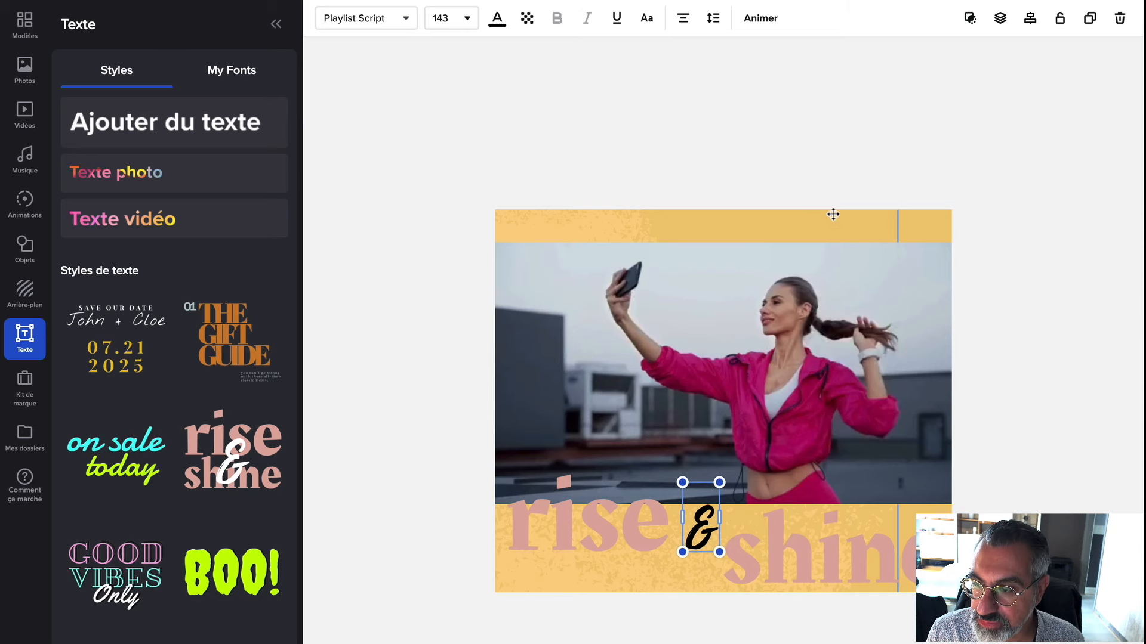
click(1035, 441)
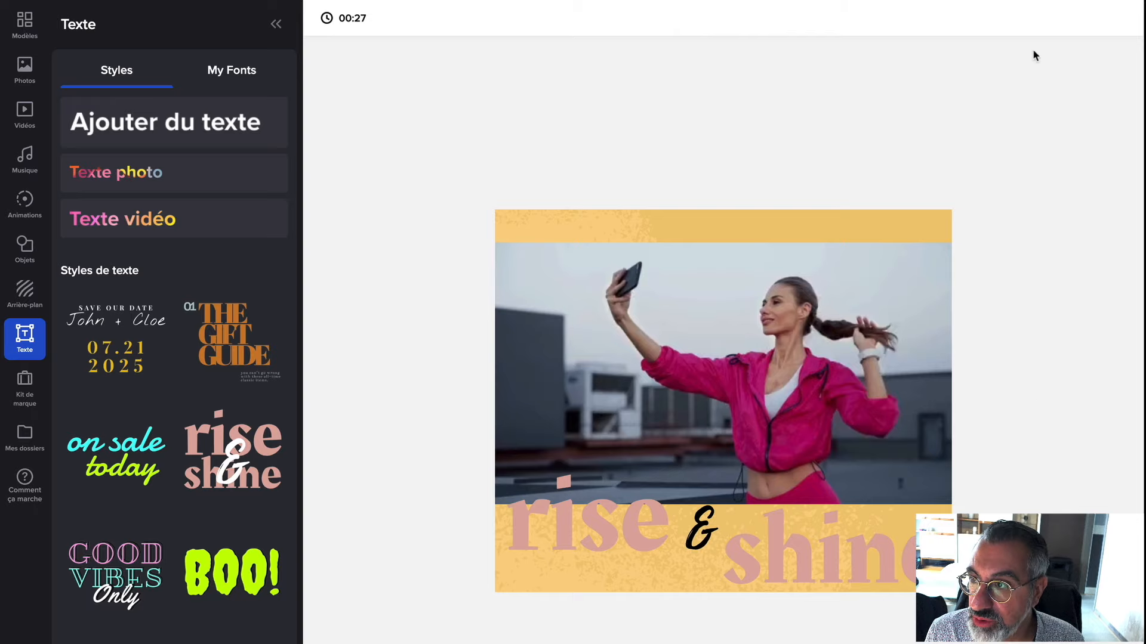
click(1051, 0)
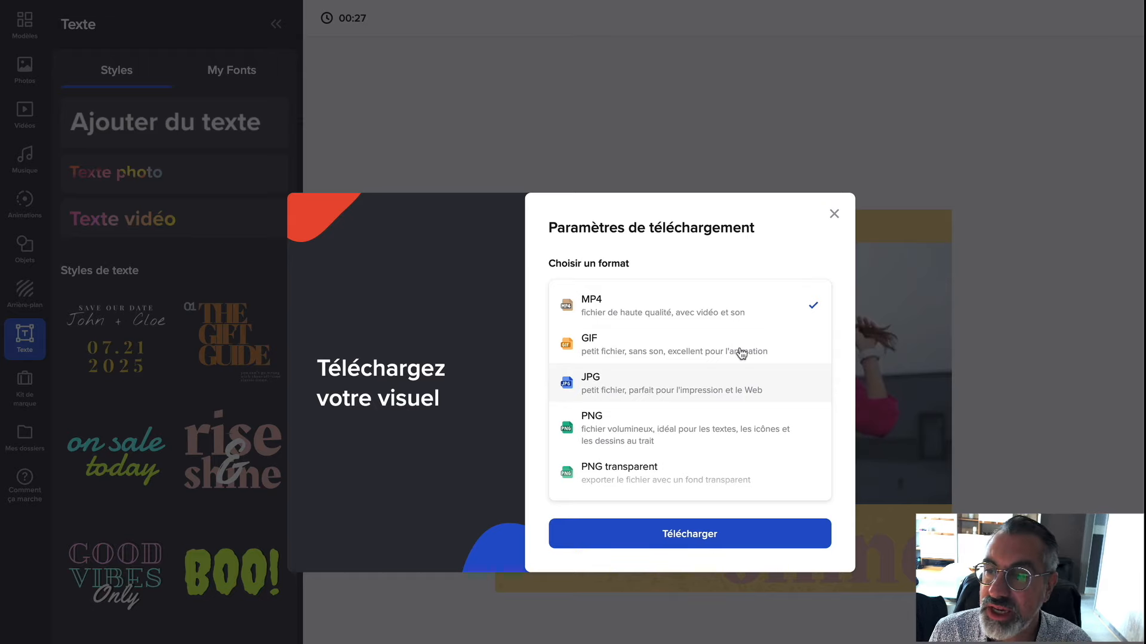
click(834, 214)
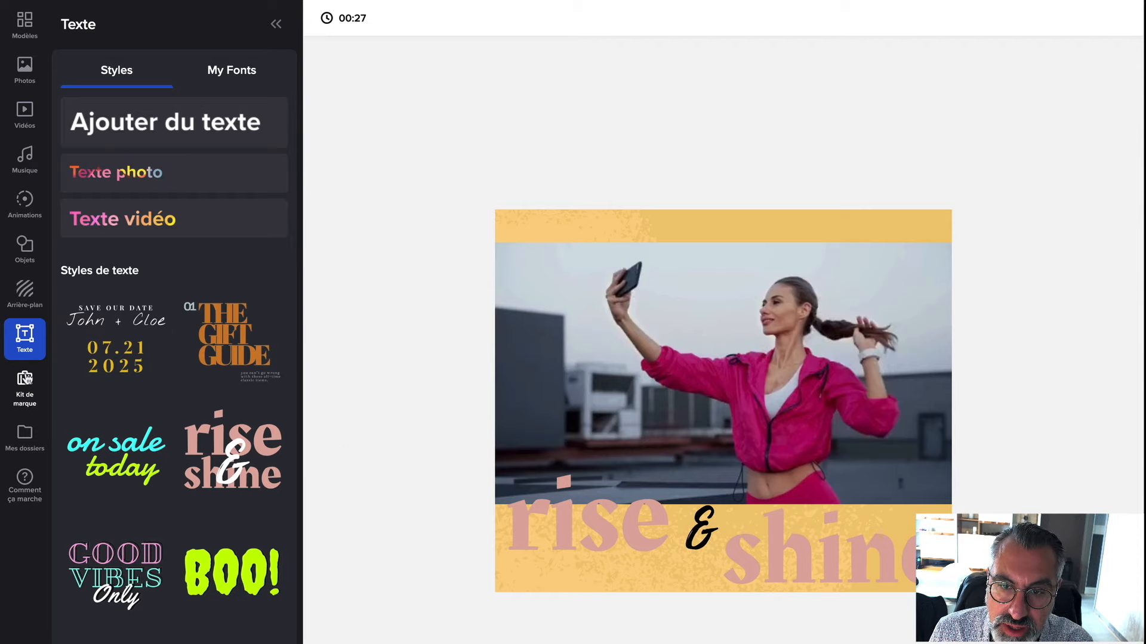
- Add the animated summer drinks graphic to the design, over the video of the woman taking a selfie
click(24, 199)
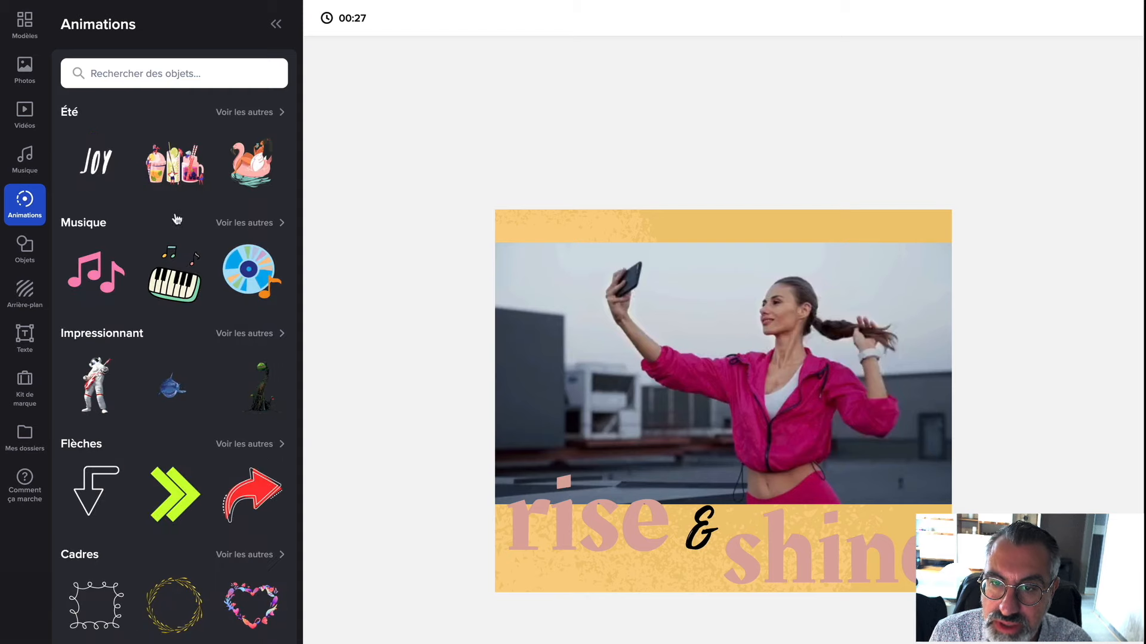
click(193, 173)
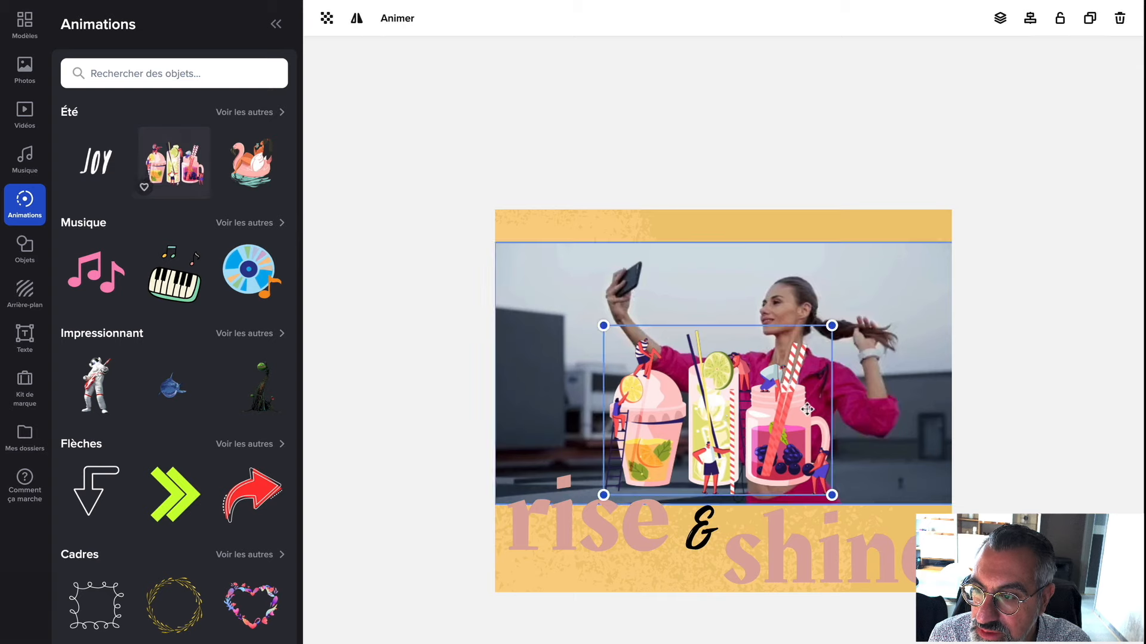
click(1056, 374)
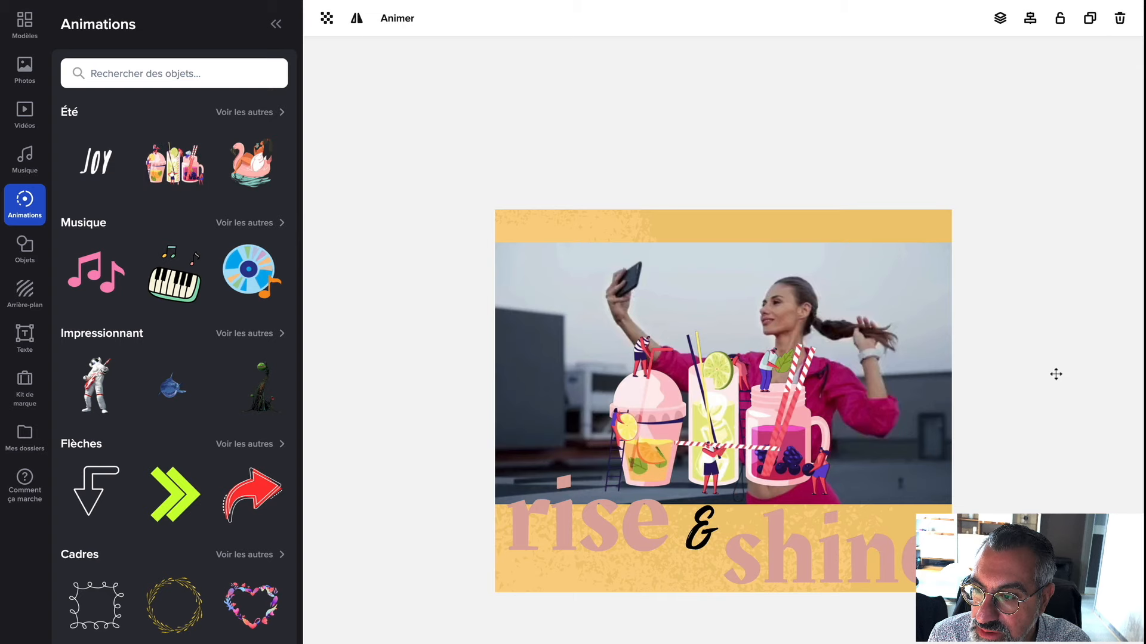
- Delete the selfie video and move the animated drinks to the upper-right area beside the "test 2" text
click(895, 397)
click(878, 310)
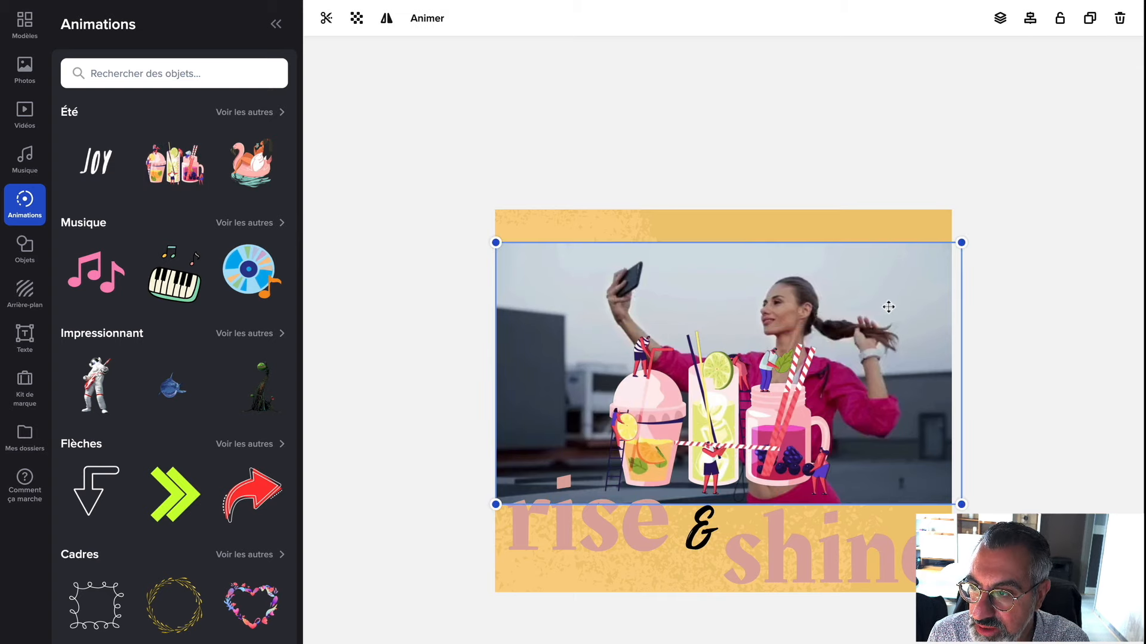
key(Delete)
drag(763, 399, 843, 306)
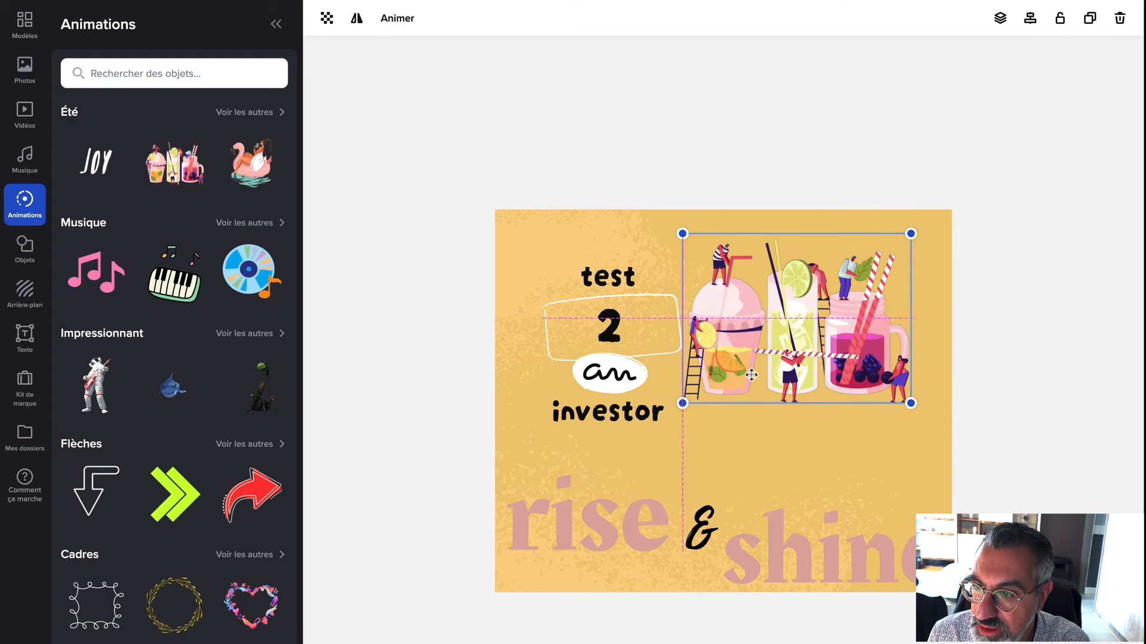
key(Delete)
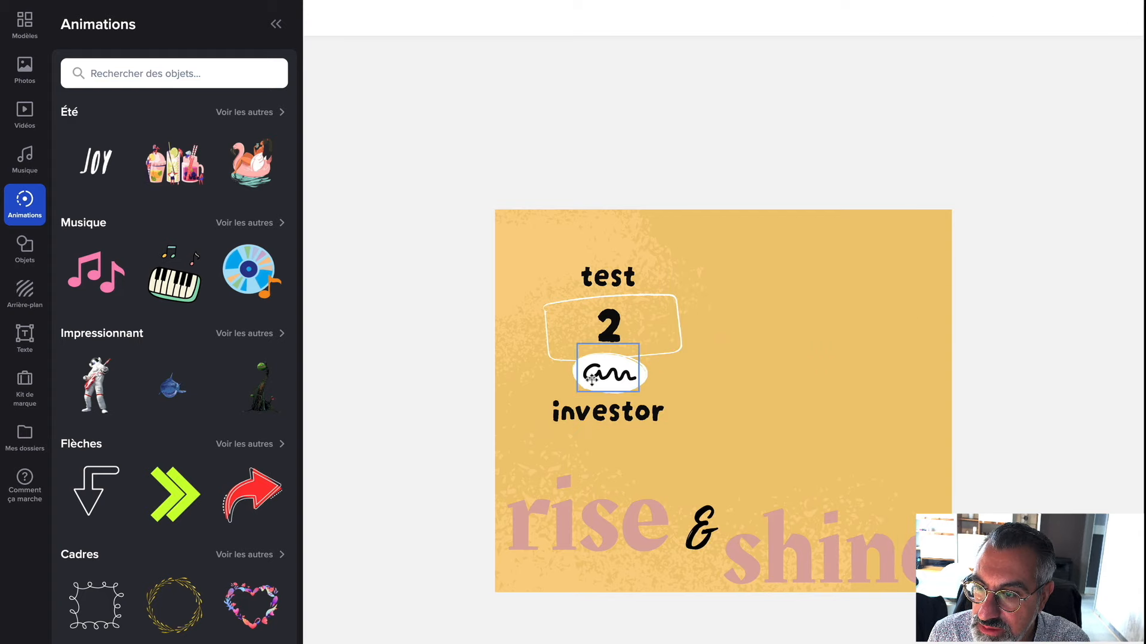
key(ctrl+z)
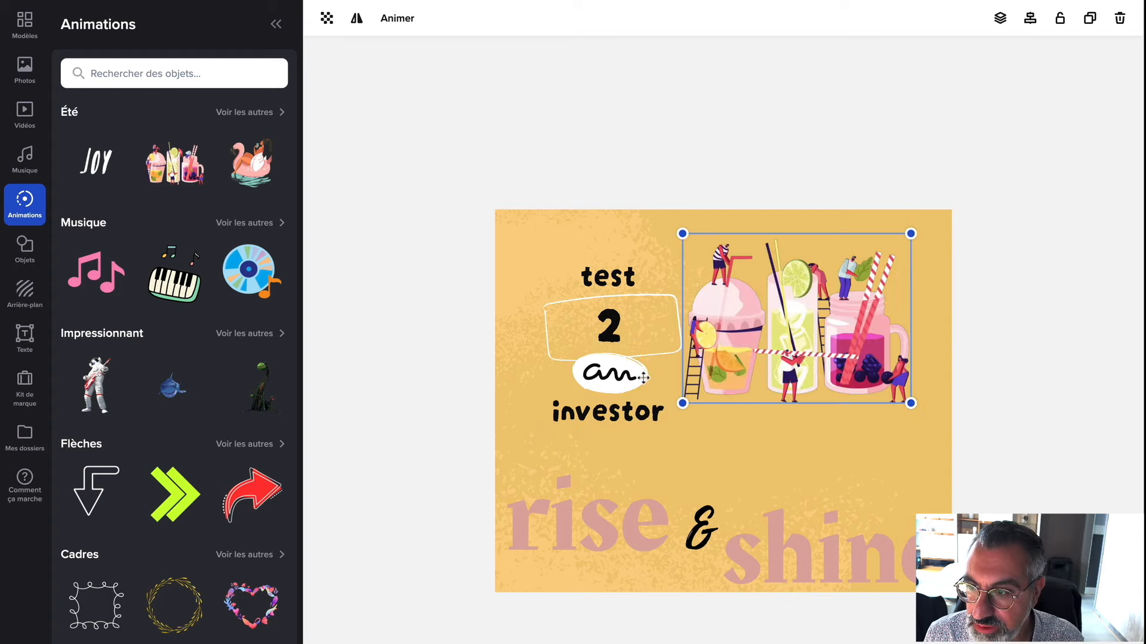
- Delete the words "investor" and "an" from the text group beside the drinks
click(621, 424)
click(620, 424)
key(Delete)
click(603, 376)
key(Delete)
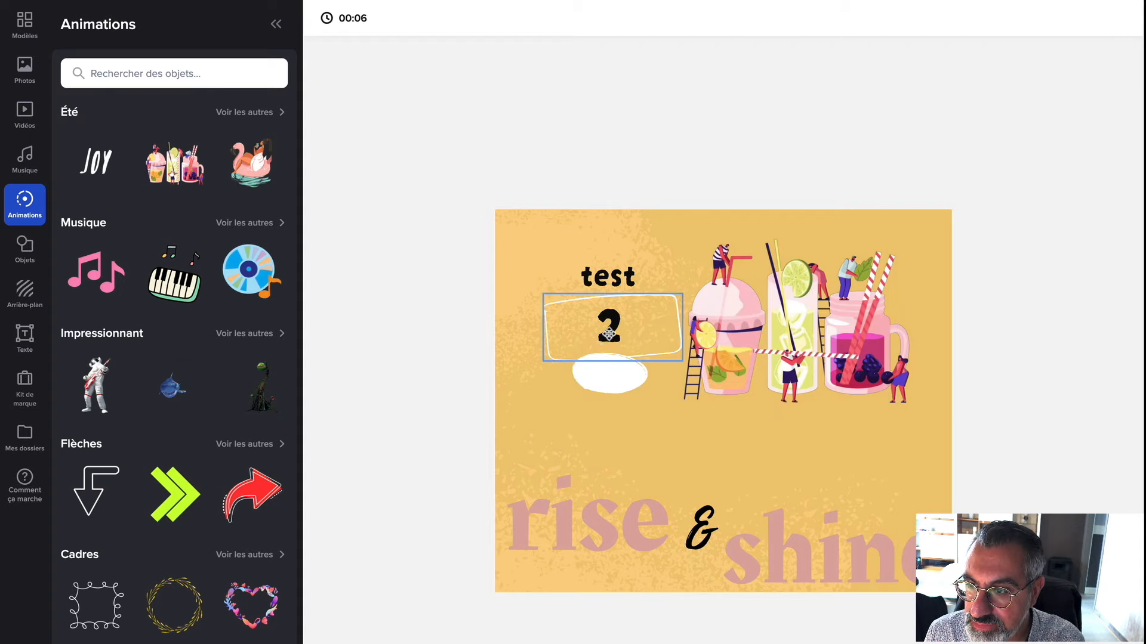
- Remove the white oval, the hand-drawn frame and the "rise & shine" text, and shorten "test" to "tes"
click(596, 374)
click(616, 376)
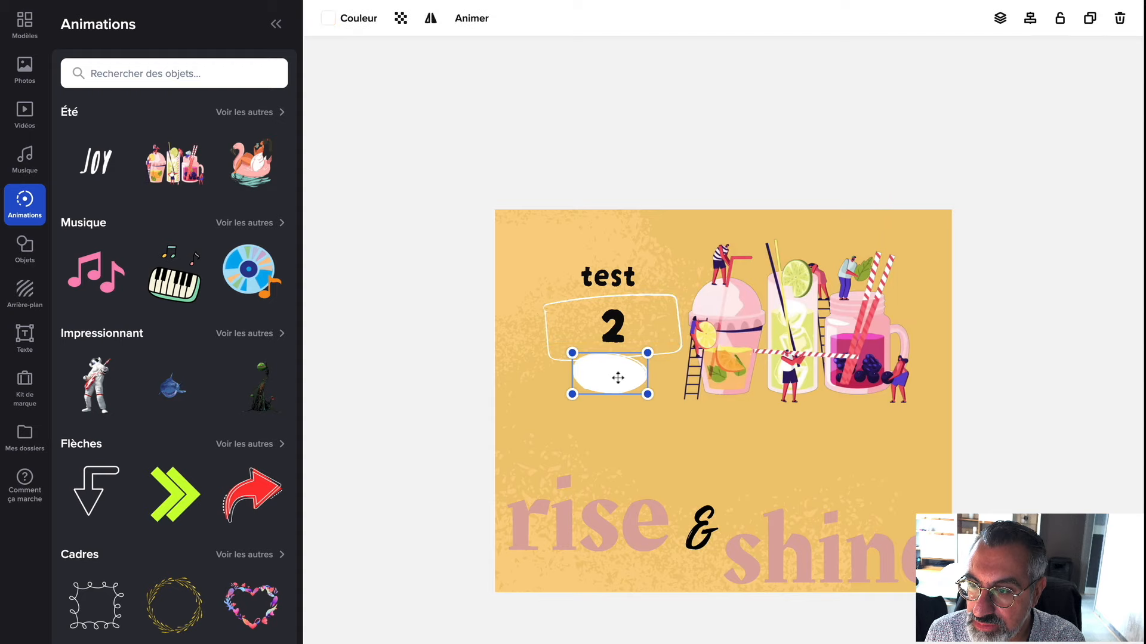
key(Delete)
click(635, 287)
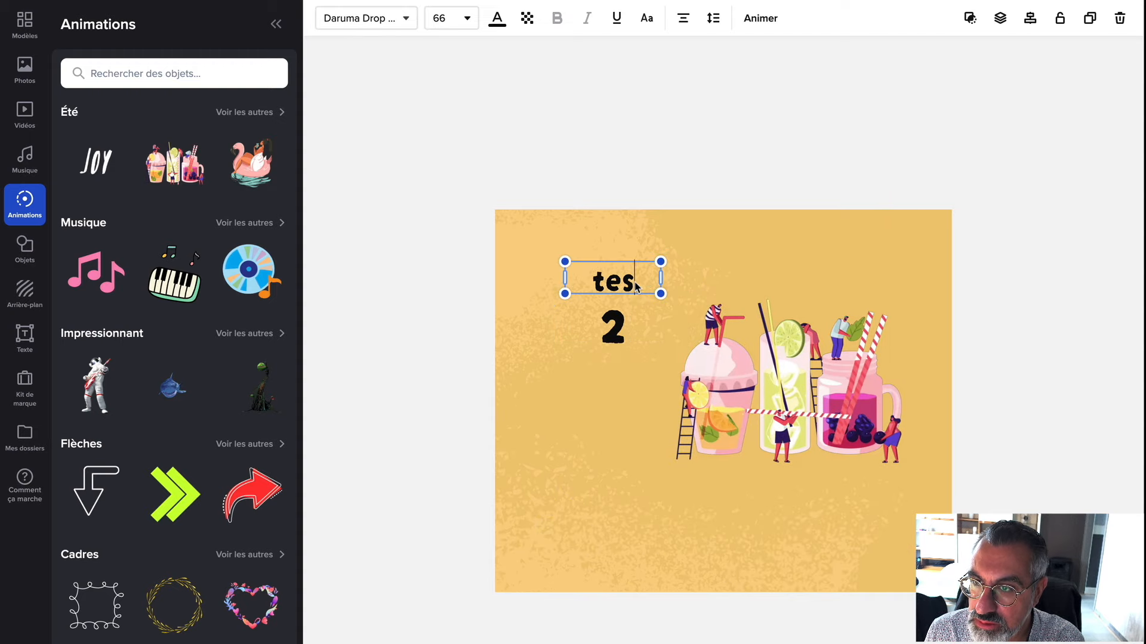
click(671, 113)
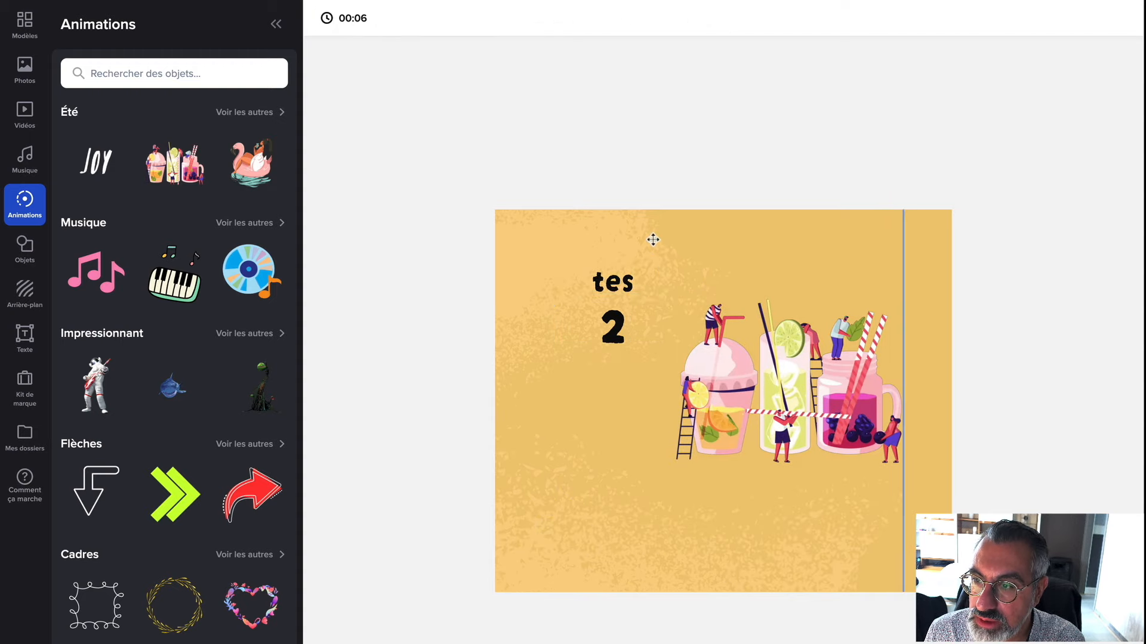
- Preview the Déplacement and Secouer animations on the number "2"
click(622, 334)
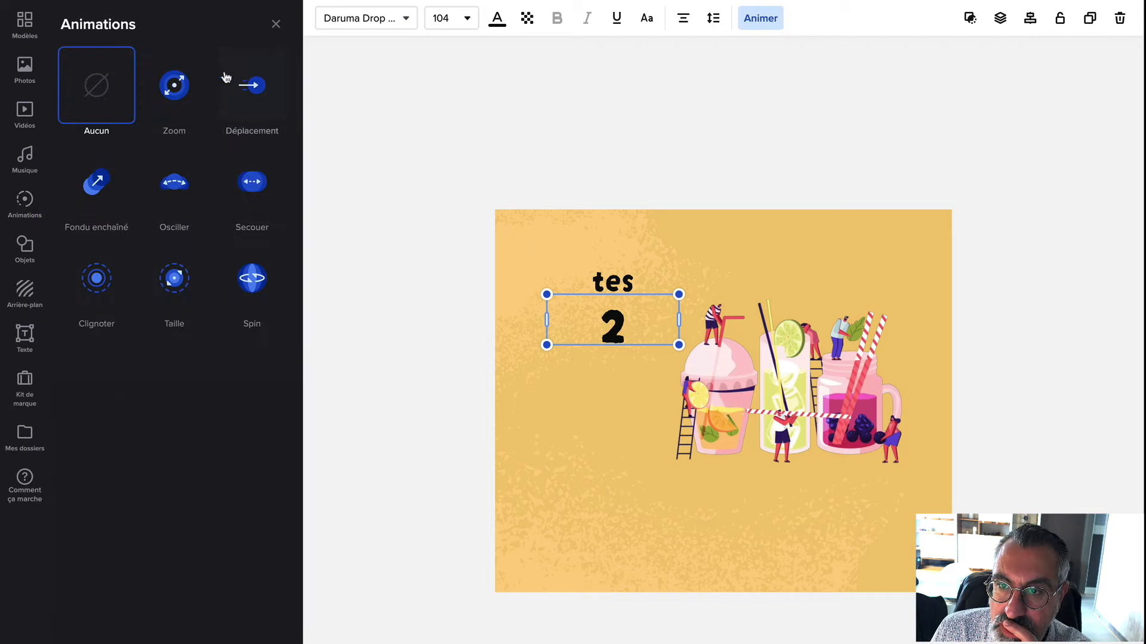
click(252, 97)
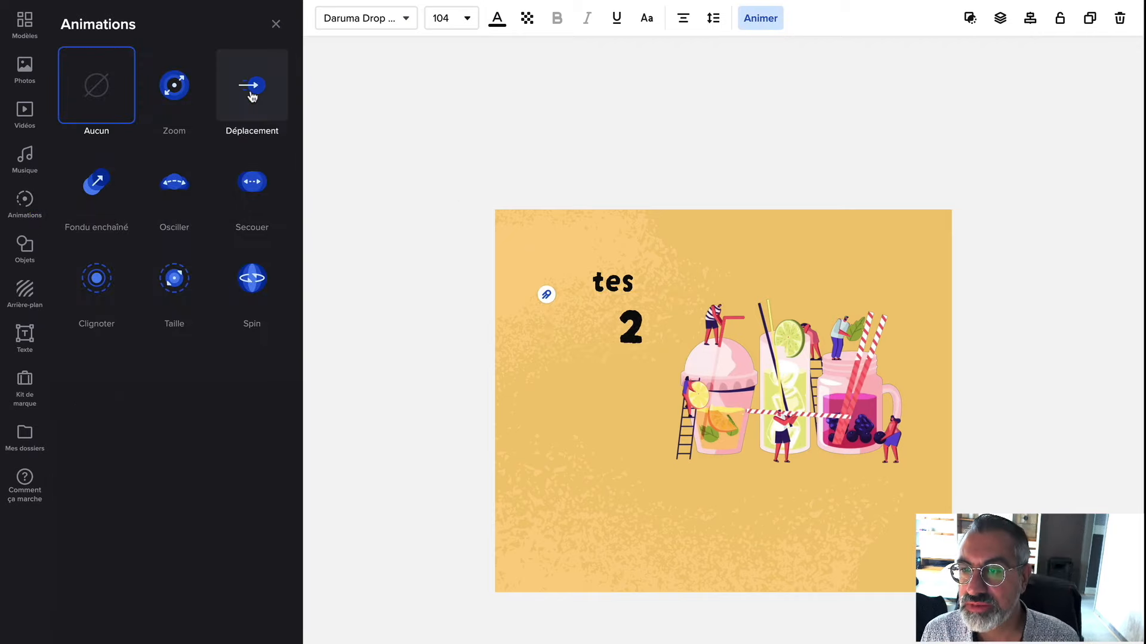
click(256, 192)
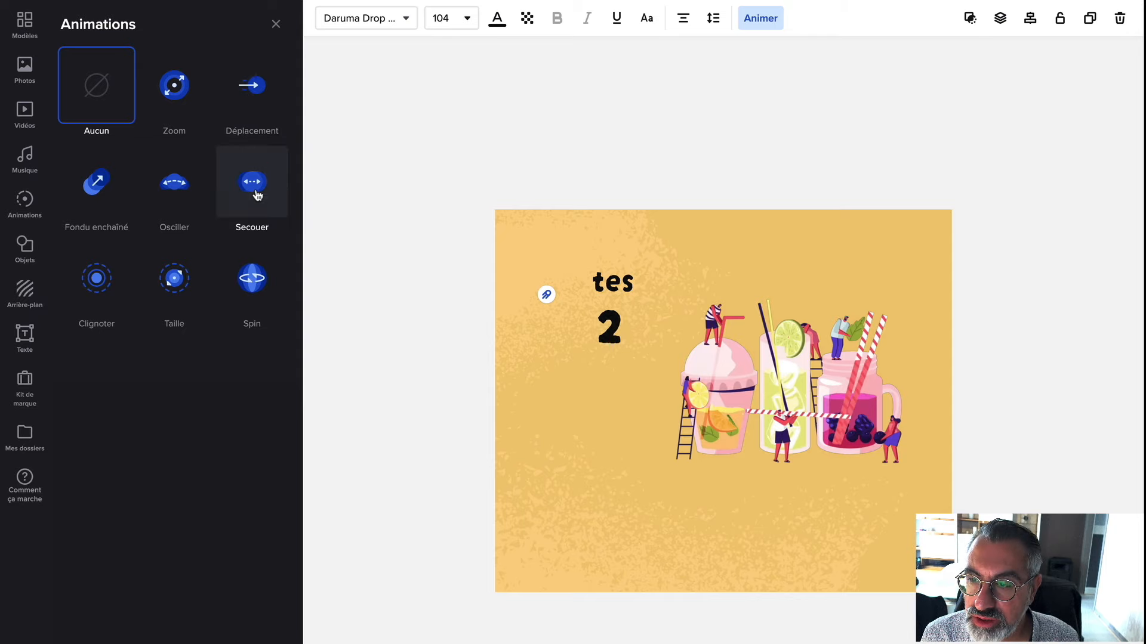
click(258, 80)
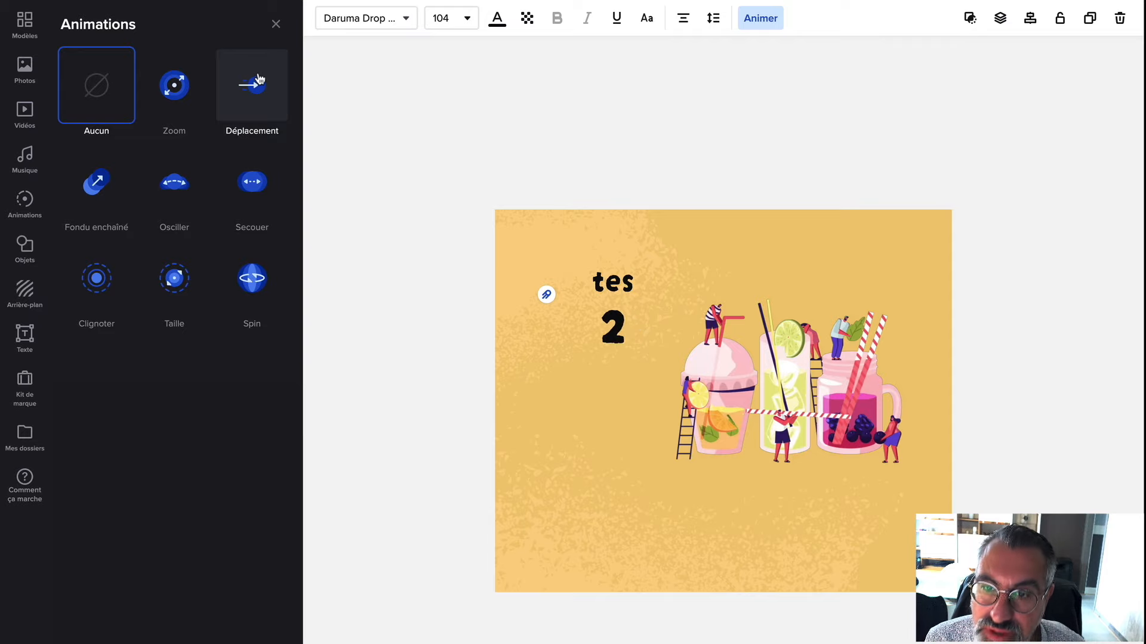
- Apply the Zoom animation to the number "2" with direction In and a delay of 1 second
click(173, 89)
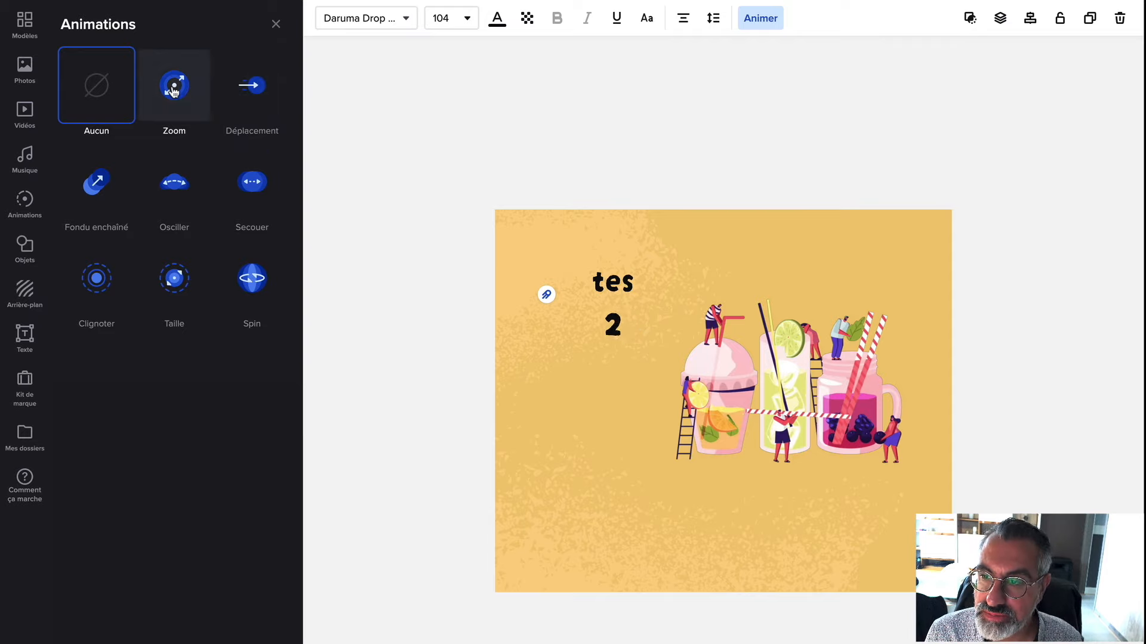
click(174, 90)
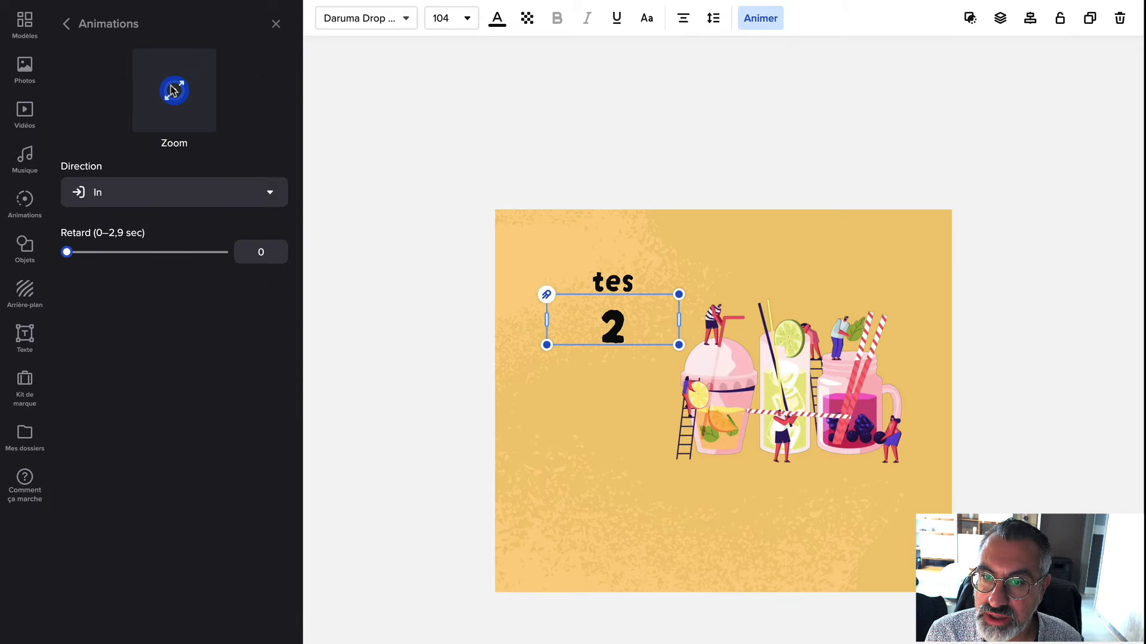
click(169, 200)
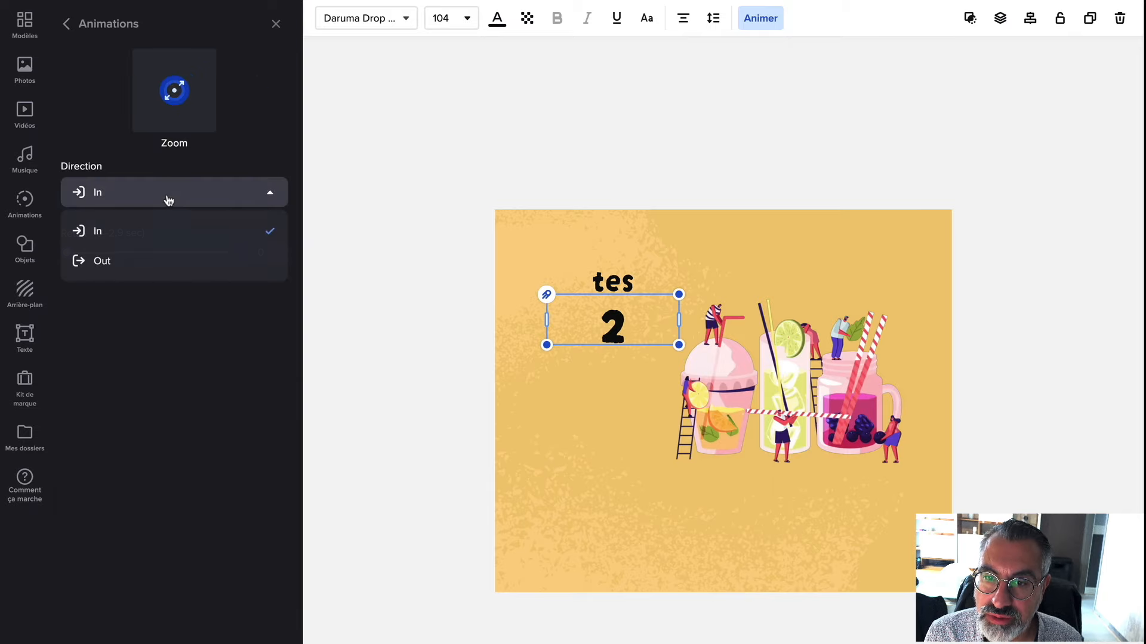
click(272, 137)
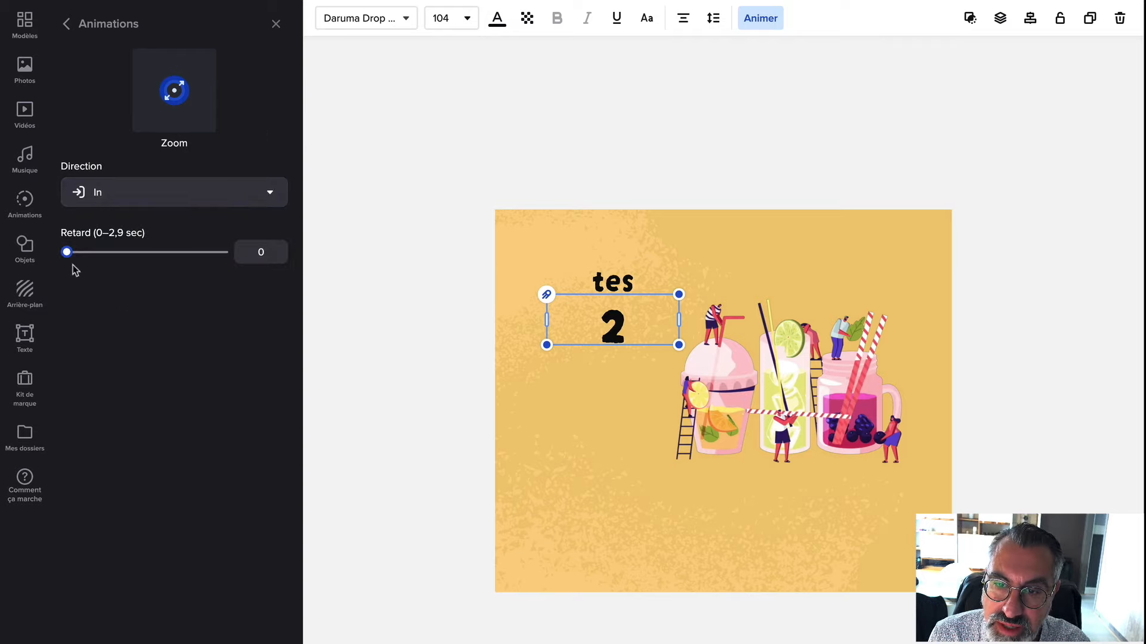
drag(70, 254, 123, 253)
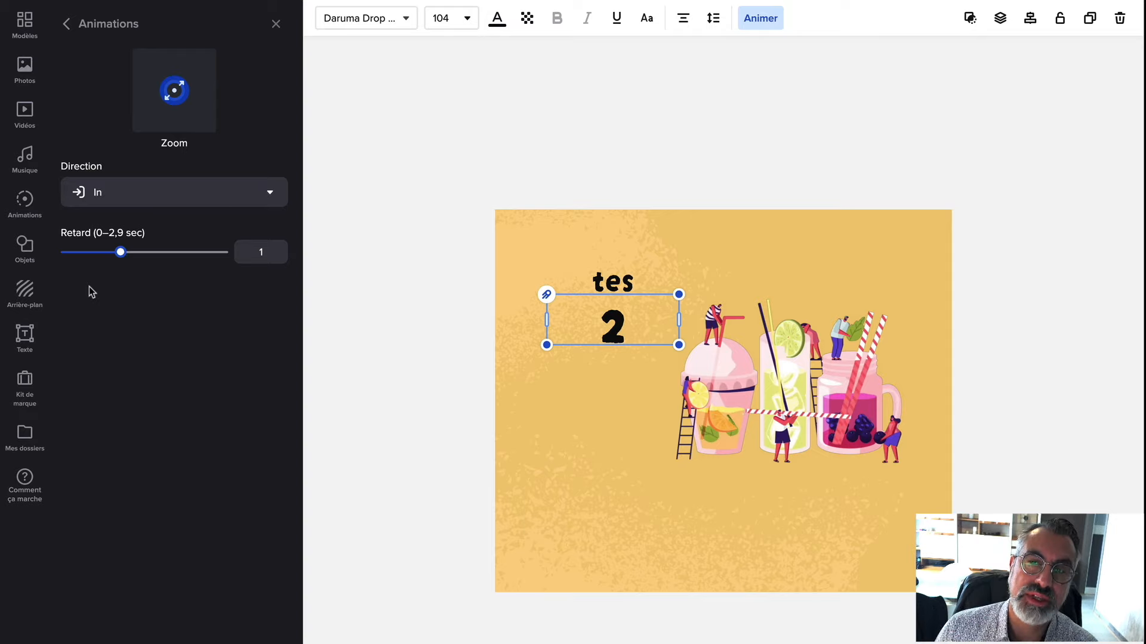
click(424, 434)
click(580, 93)
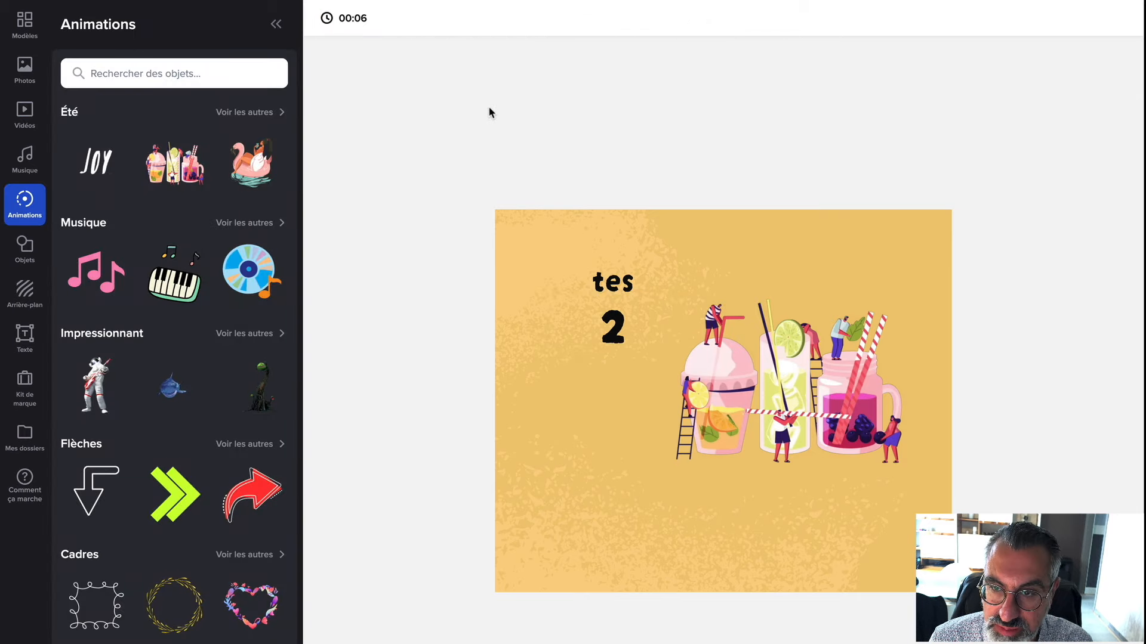
- Place the summer ice pop object over the "tes 2" text and try out its transparency, leaving it at 100
click(24, 248)
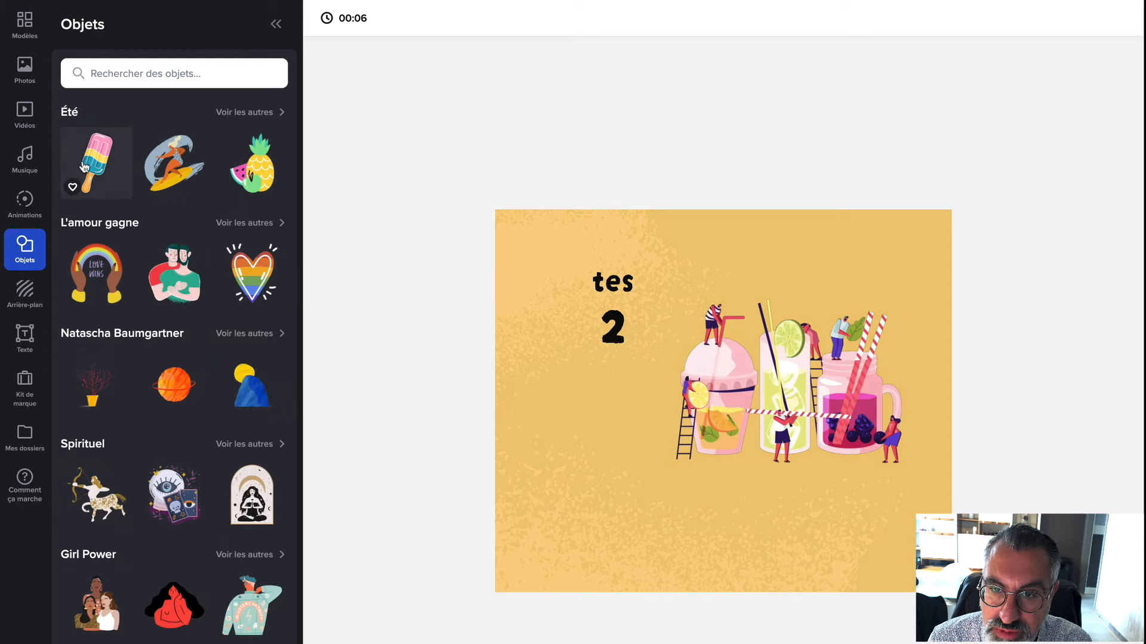
drag(355, 239, 639, 376)
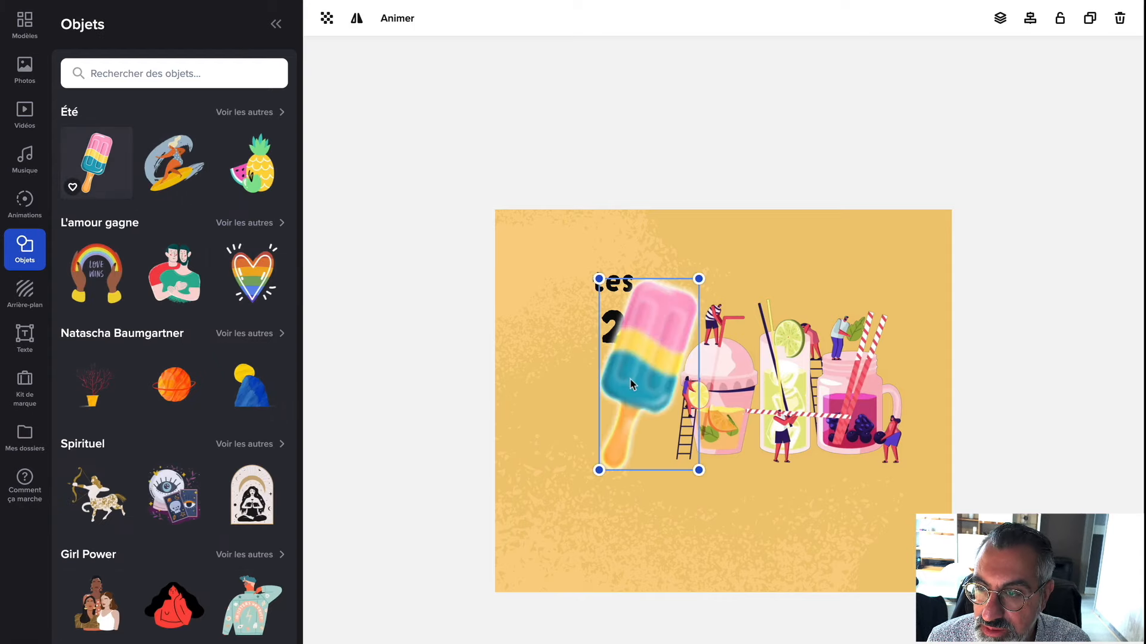
click(327, 19)
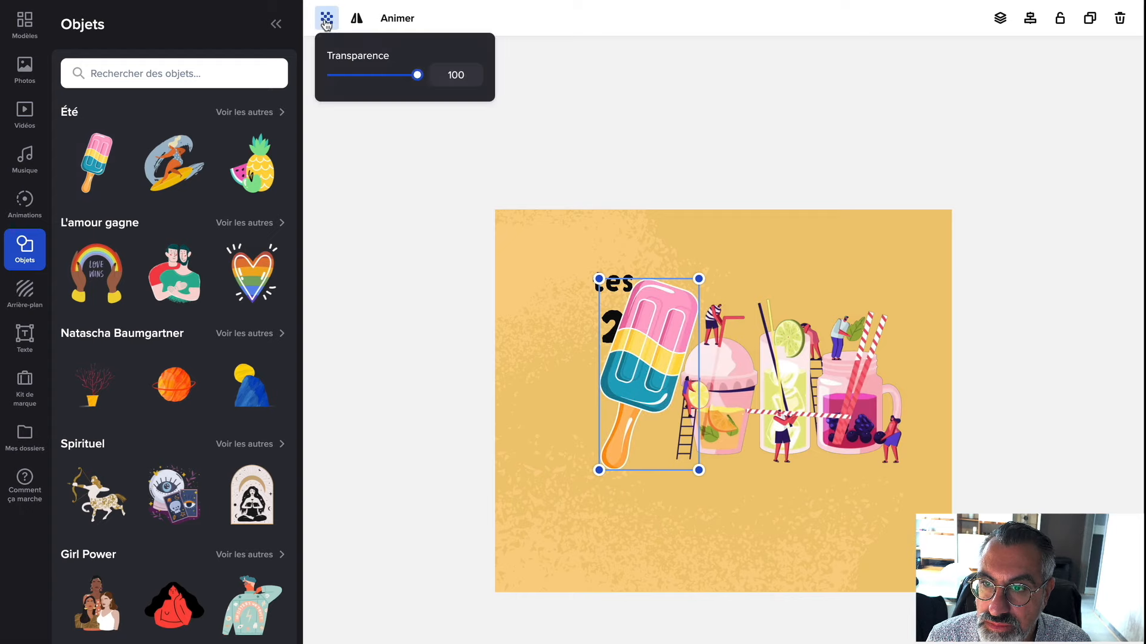
drag(417, 75, 601, 130)
click(601, 130)
click(656, 325)
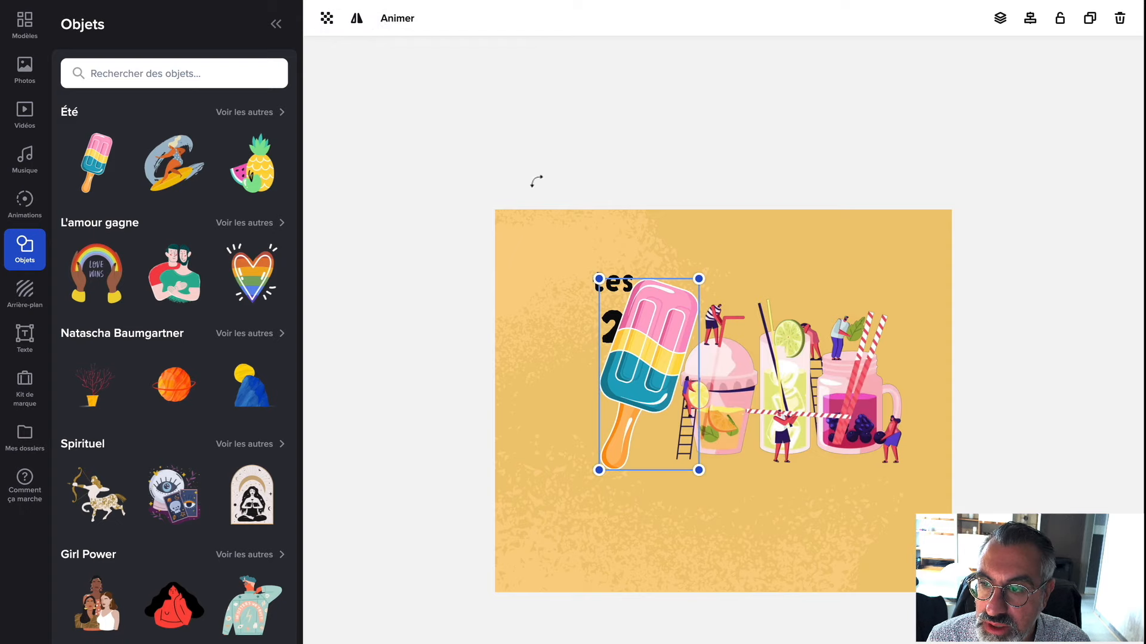
- Flip the ice pop vertically and keep it selected
click(358, 19)
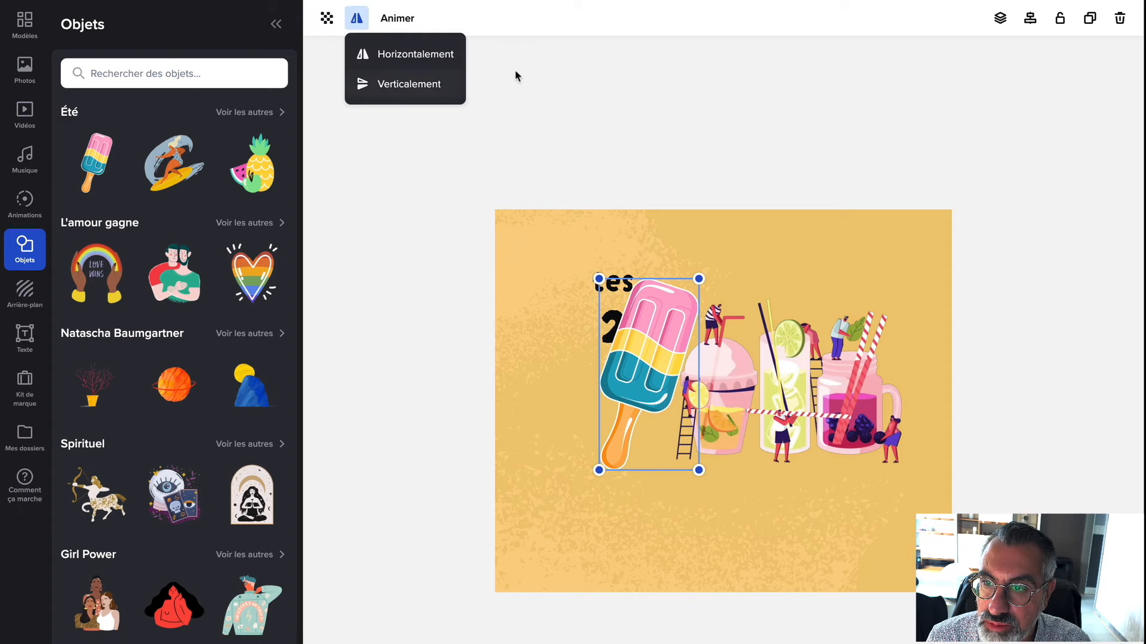
click(410, 85)
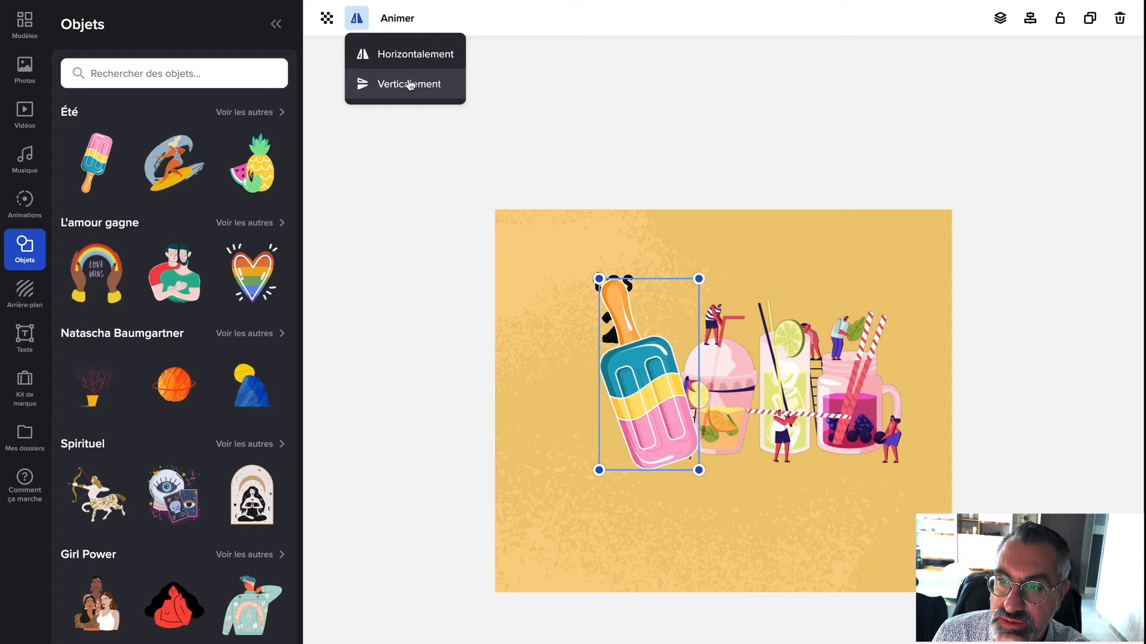
click(652, 102)
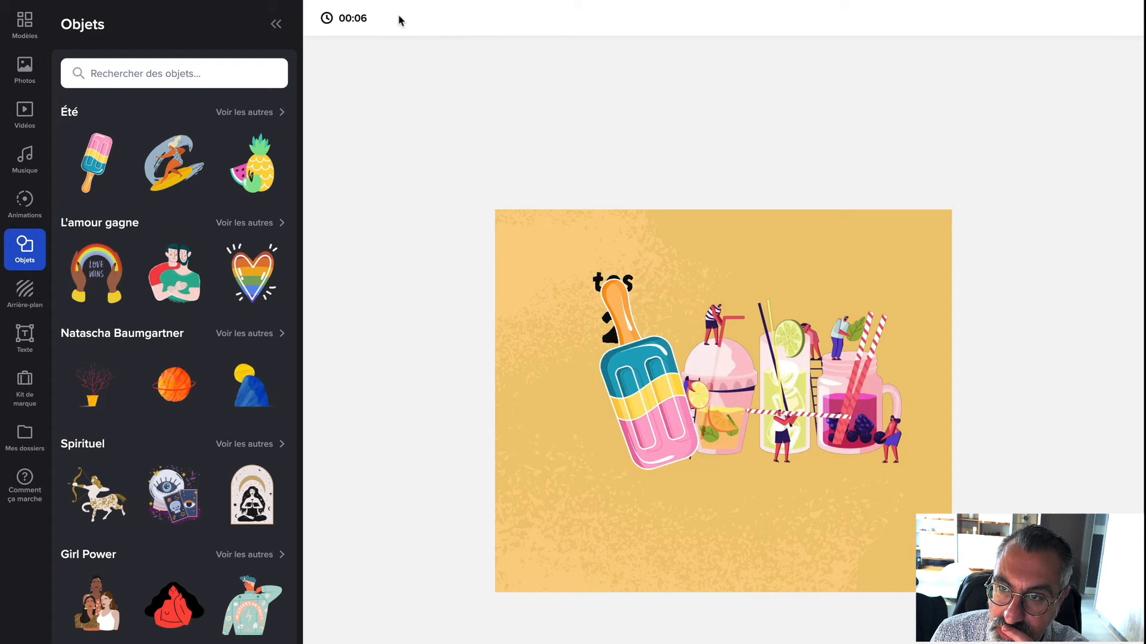
click(651, 398)
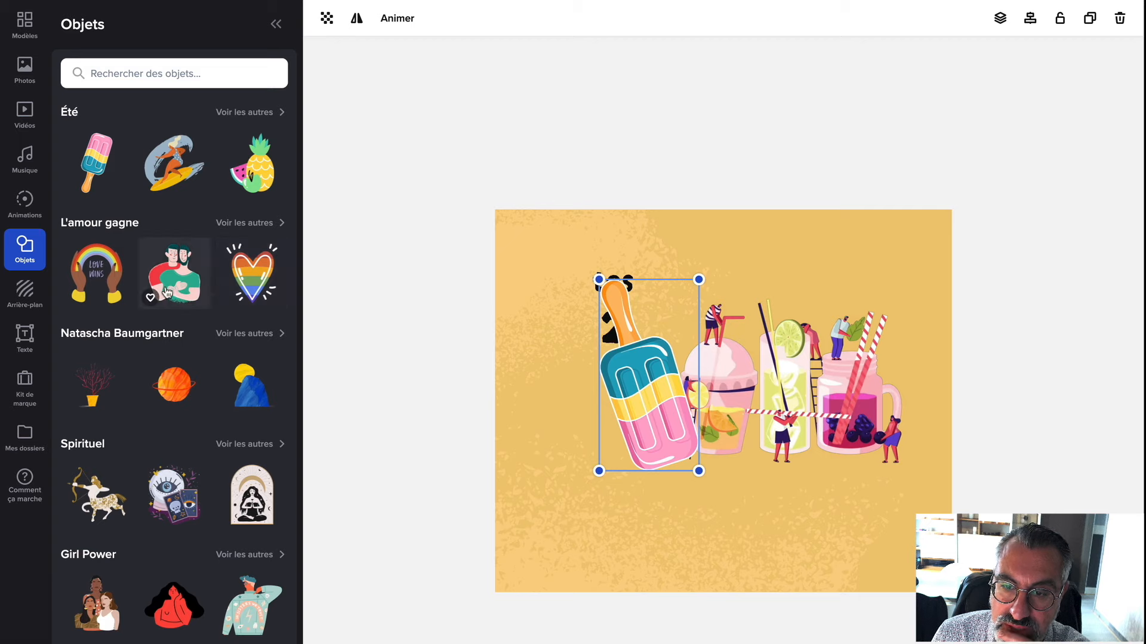
- Browse the available backgrounds, text styles, brand kit, personal folders and design templates
click(25, 301)
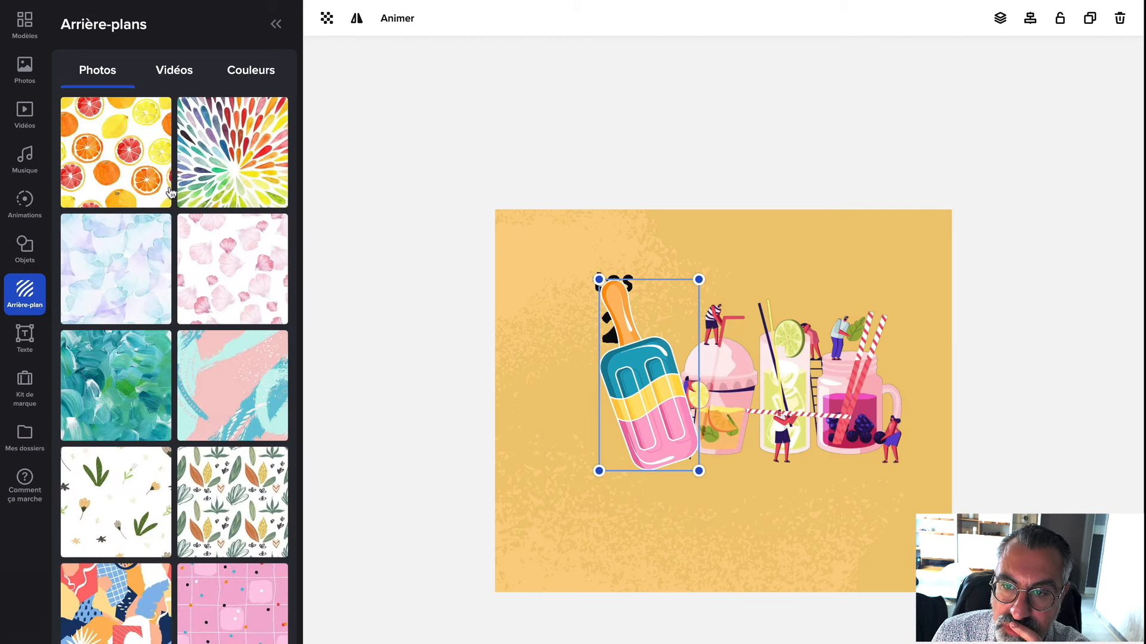
click(24, 340)
scroll(153, 457, down, 10)
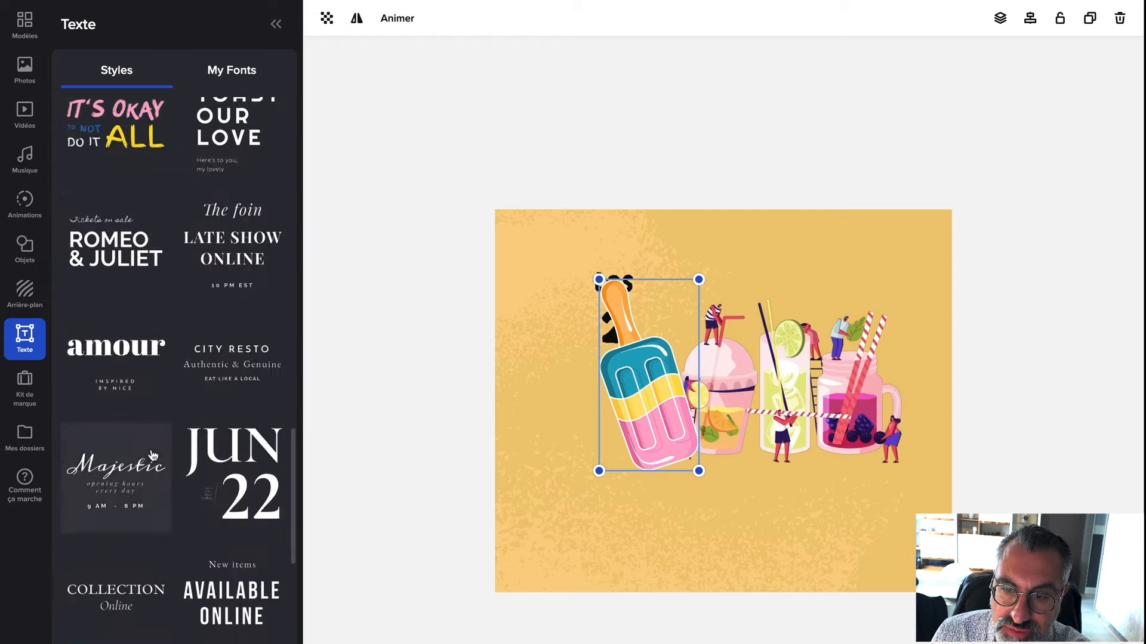
scroll(153, 457, up, 10)
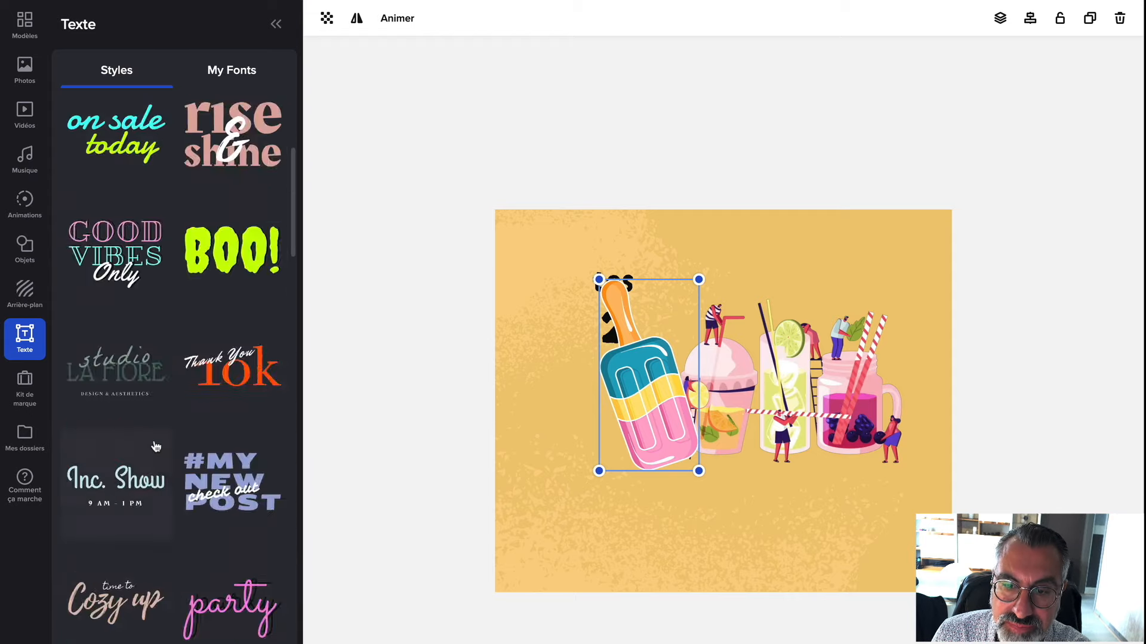
click(18, 386)
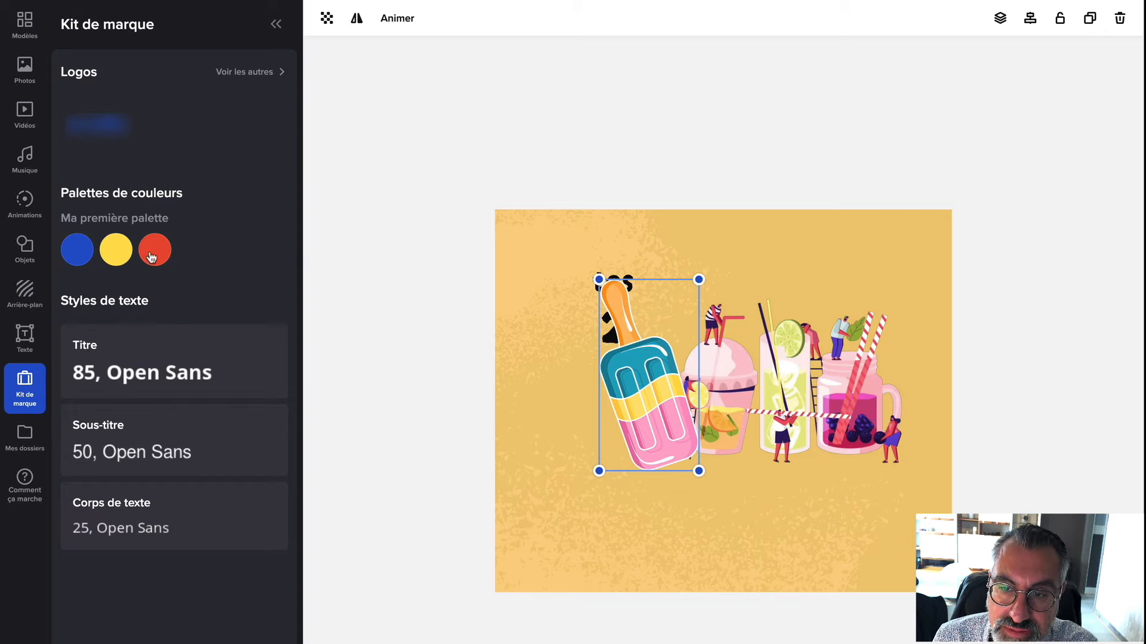
click(25, 437)
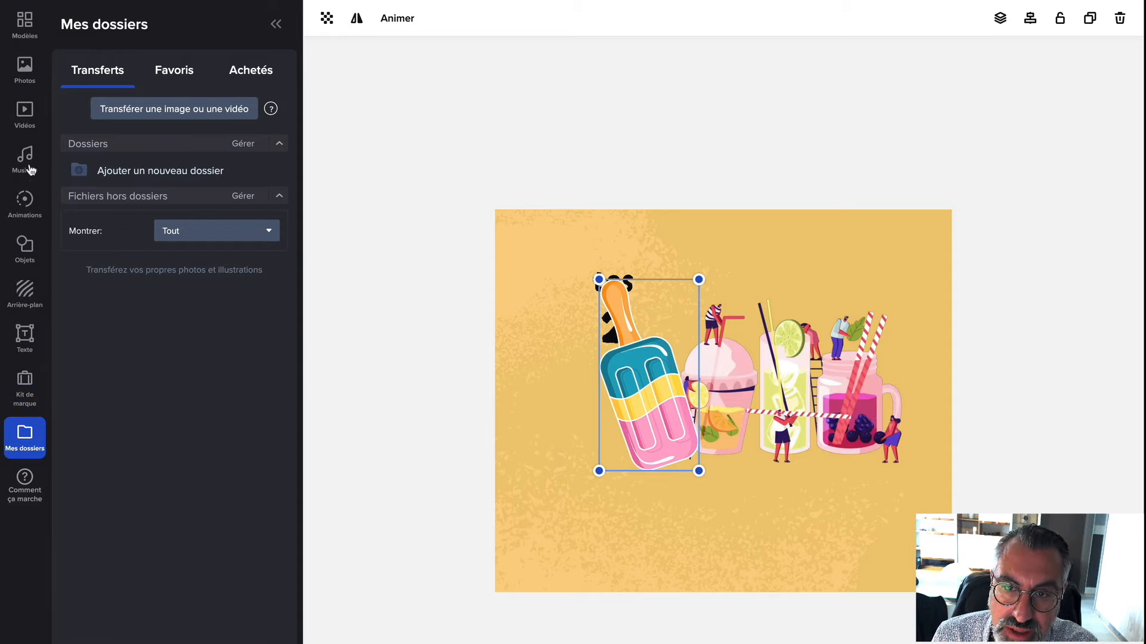
click(24, 22)
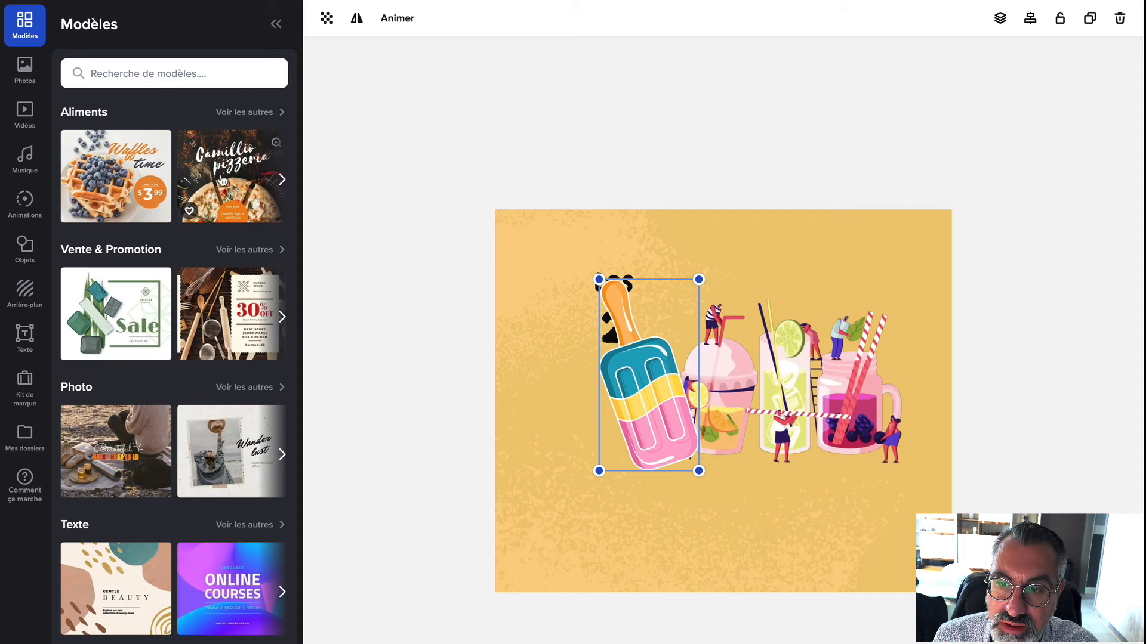
- Look through the full collection of ready-made design templates below the themed categories to examine the range of post designs on offer
scroll(204, 439, down, 15)
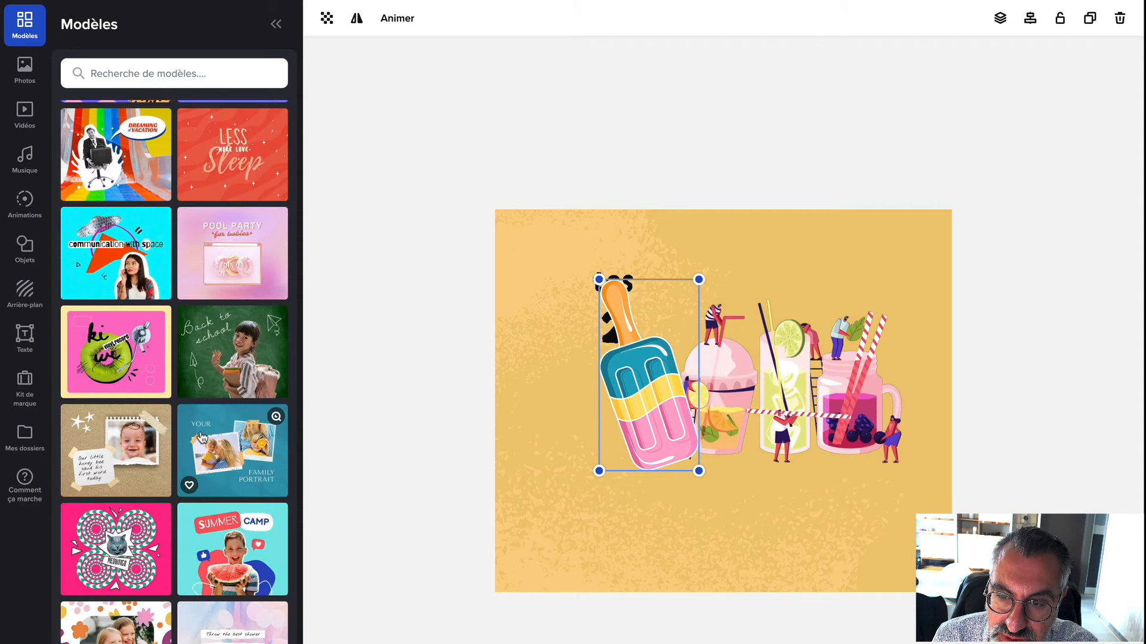
scroll(204, 438, down, 8)
scroll(201, 440, down, 5)
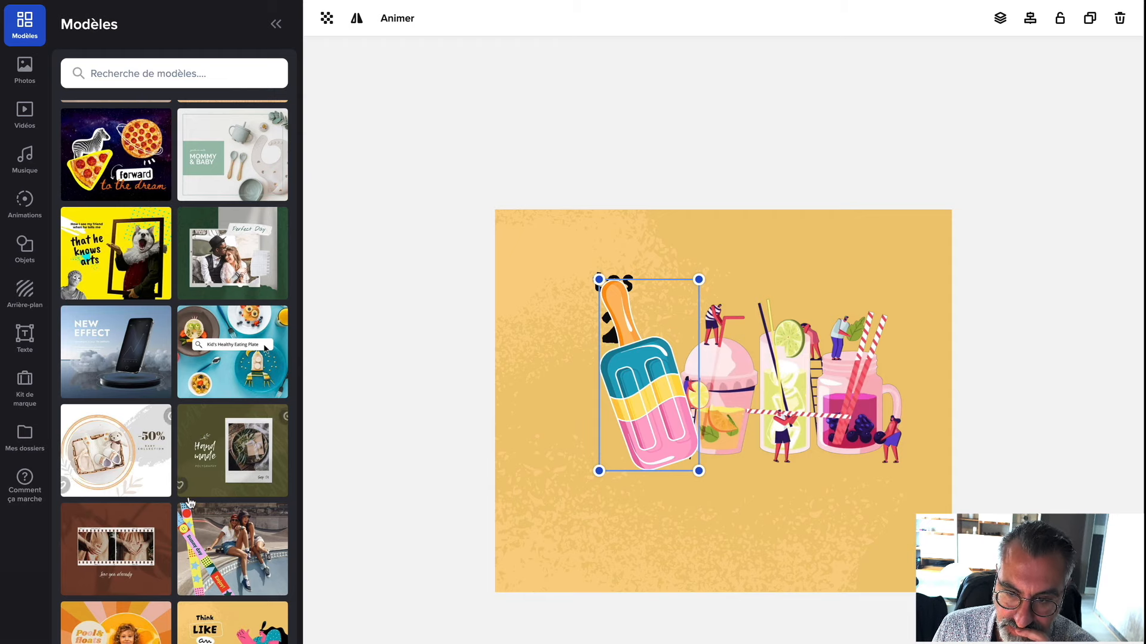
scroll(210, 438, down, 2)
scroll(212, 435, down, 10)
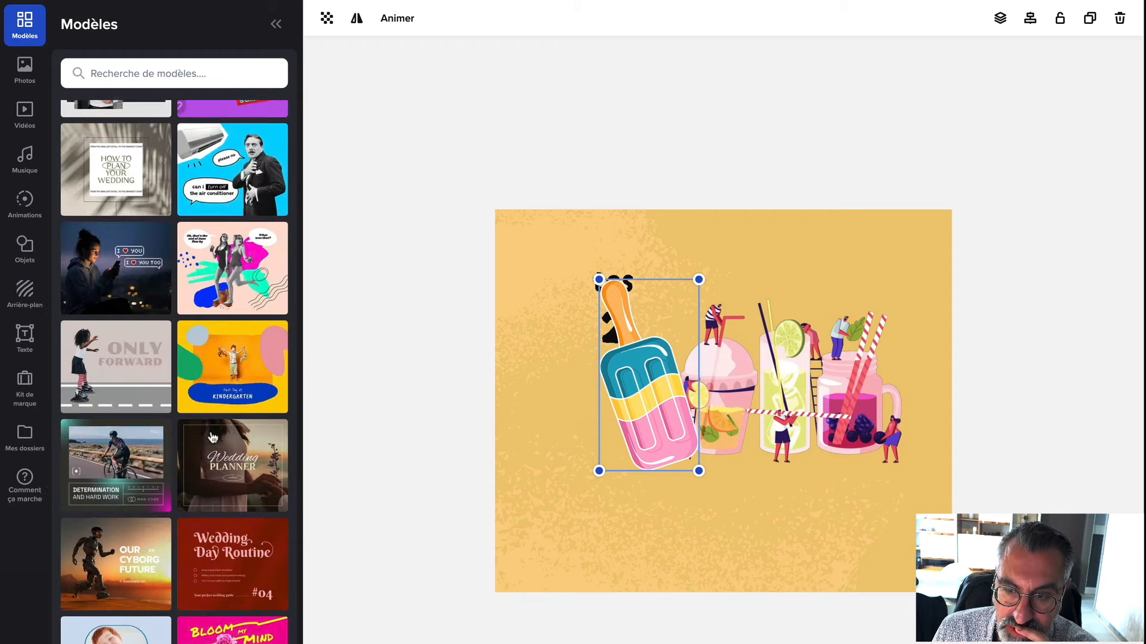
scroll(210, 435, down, 15)
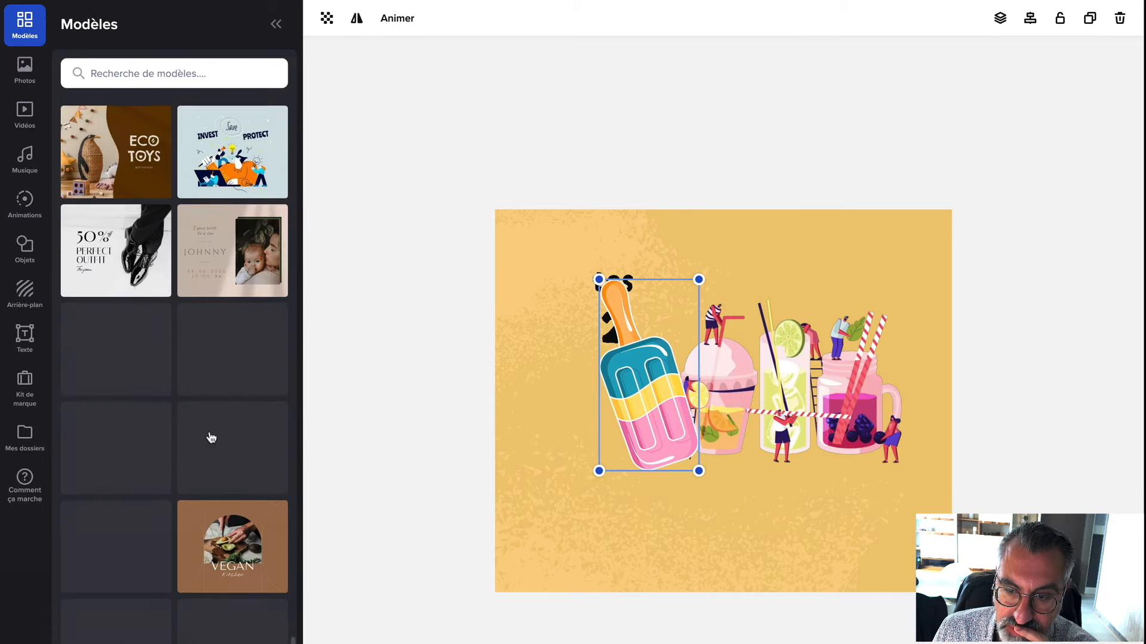
scroll(209, 452, down, 10)
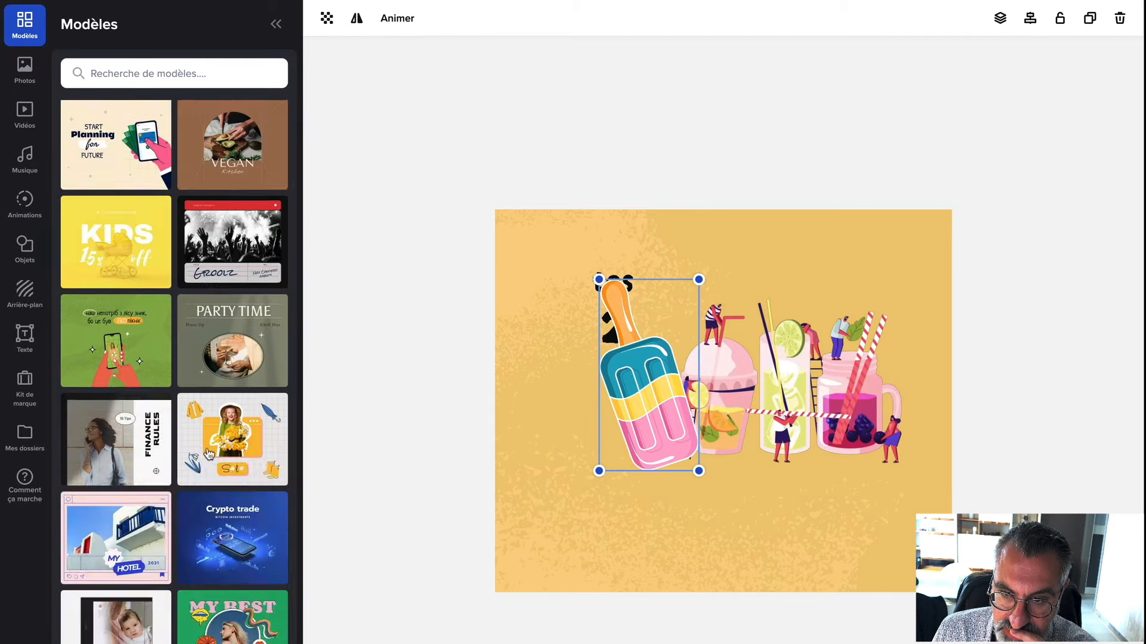
scroll(207, 448, up, 15)
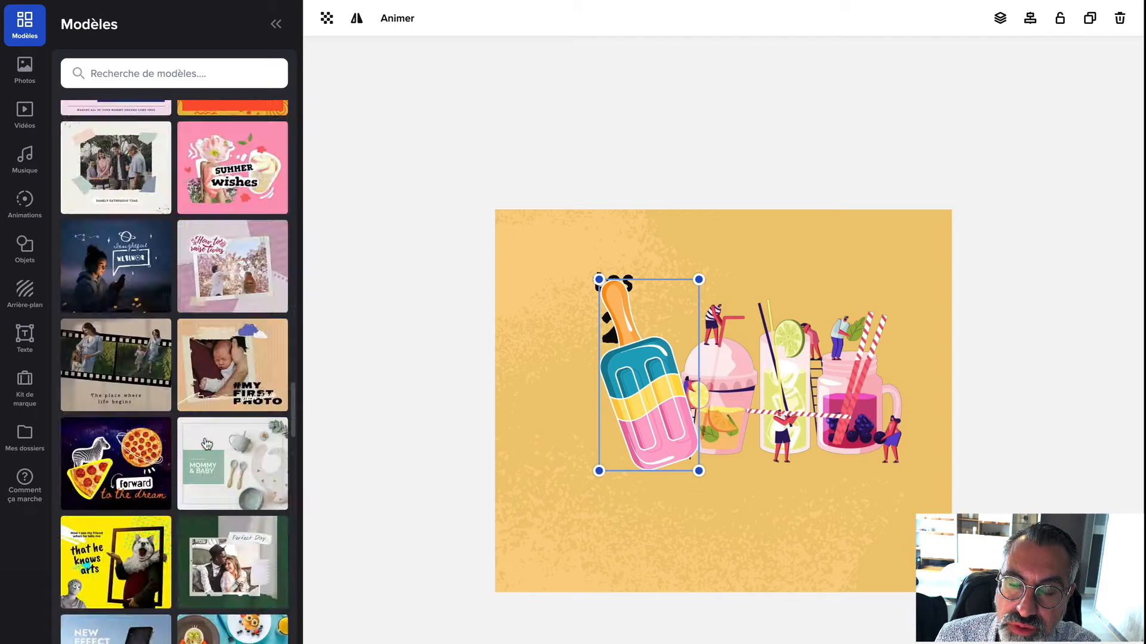